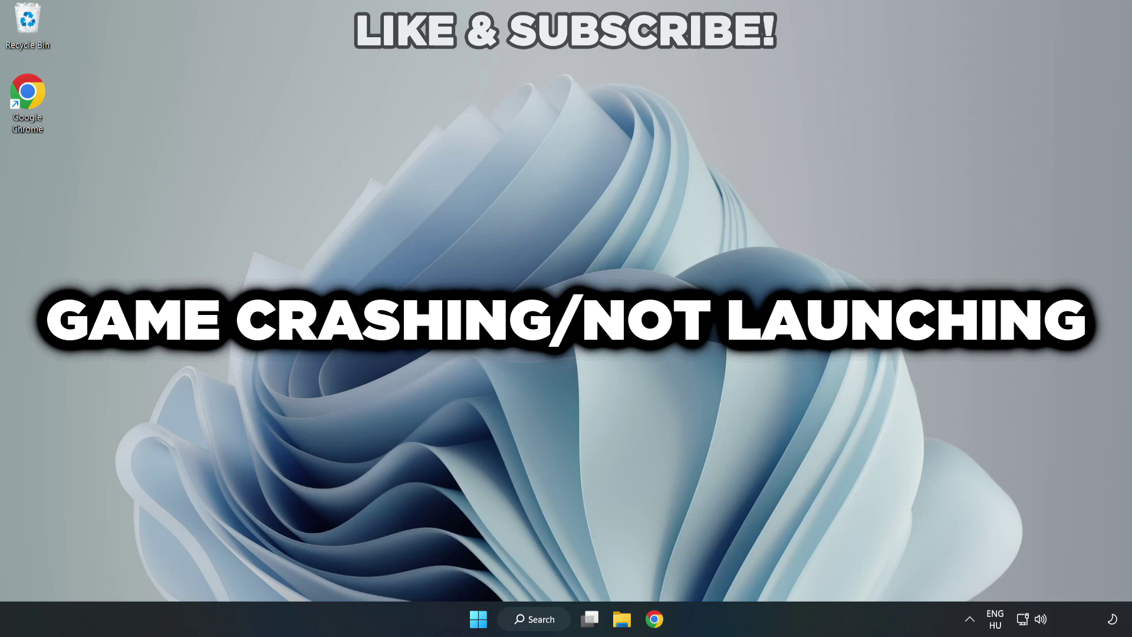
Search for "device manager" in Windows Search and launch the Device Manager best match.
left_click(538, 618)
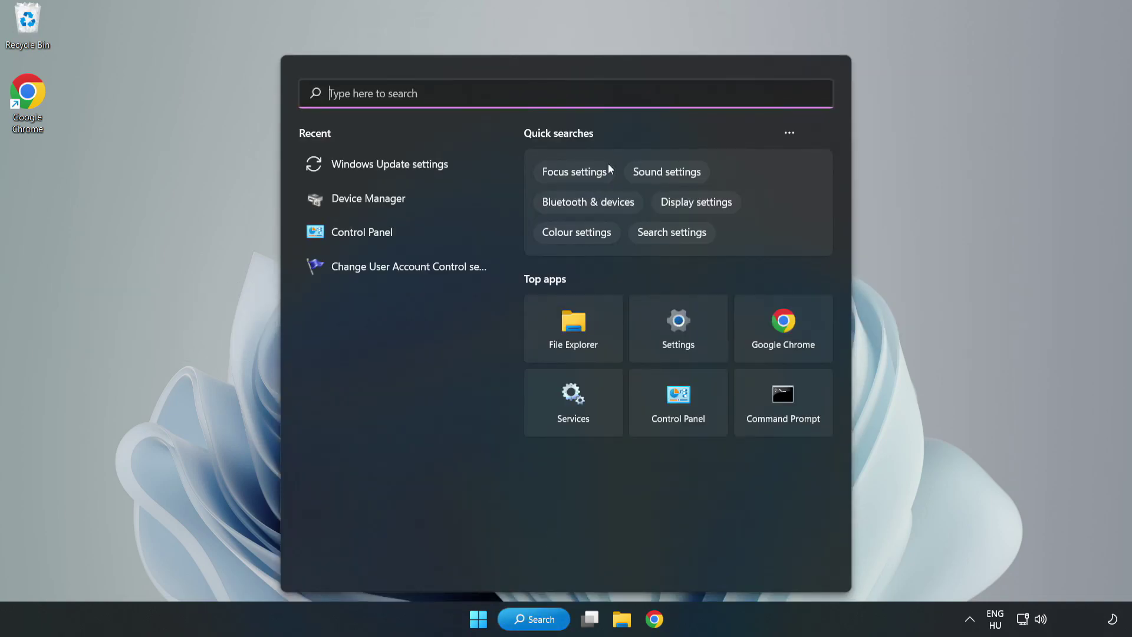
type("device m")
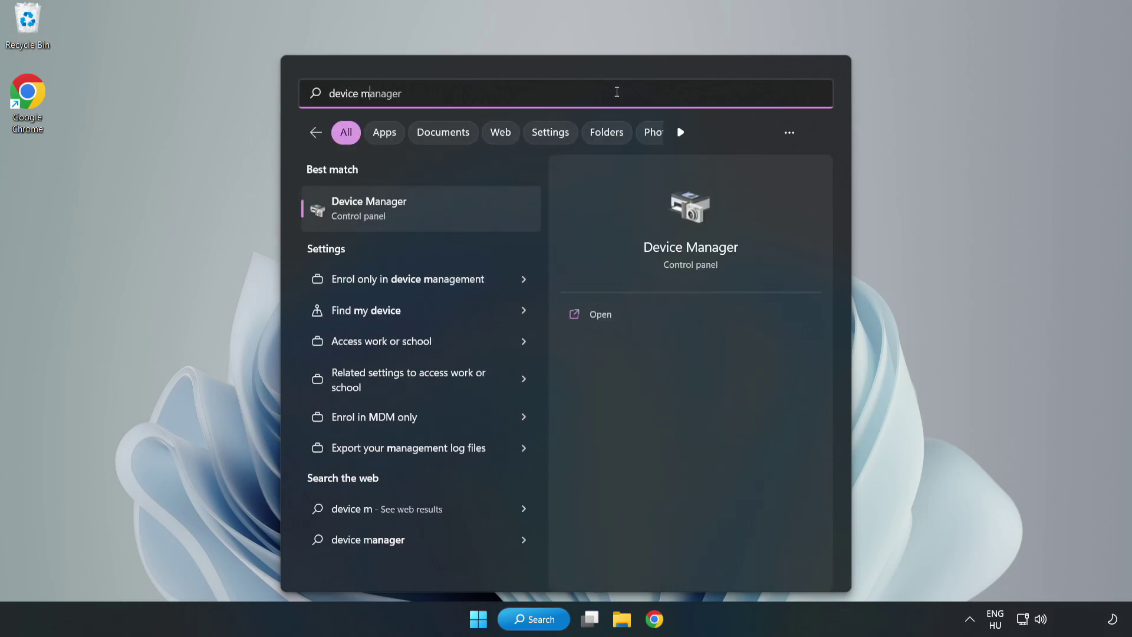
type("anager")
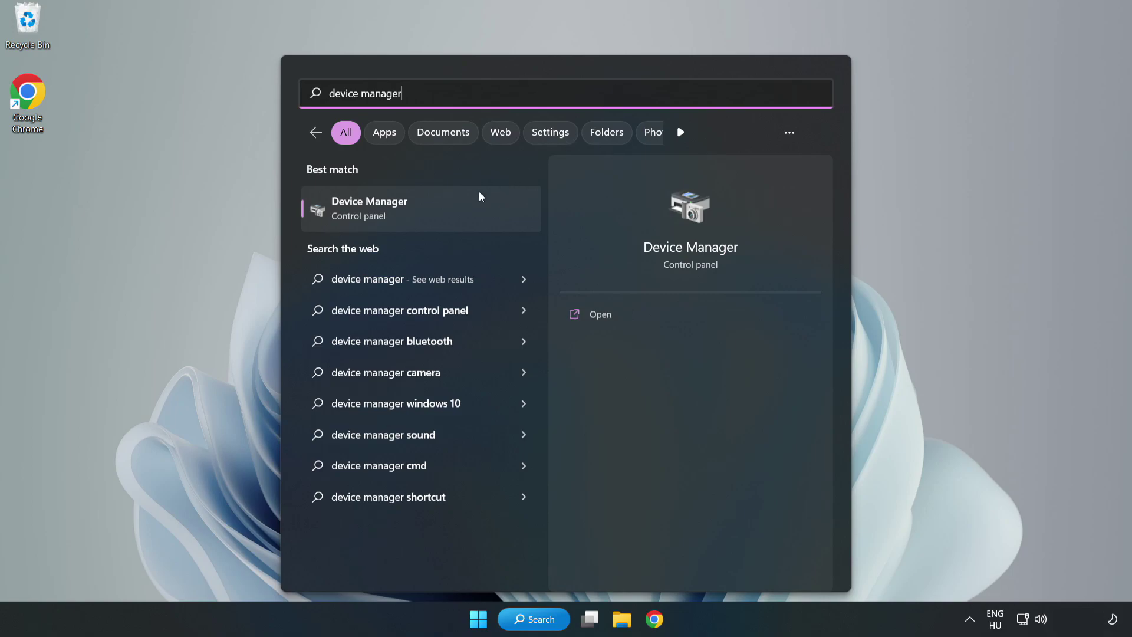
left_click(424, 216)
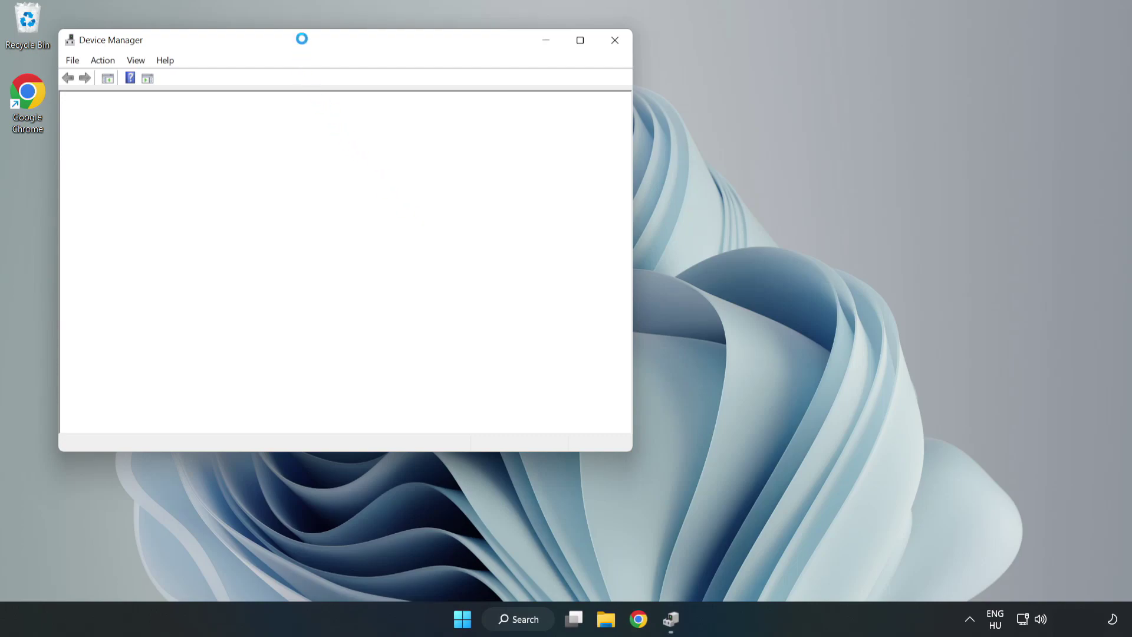
Run an automatic driver search for the VMware SVGA 3D adapter, confirming the best driver is installed.
left_click_drag(302, 40, 506, 102)
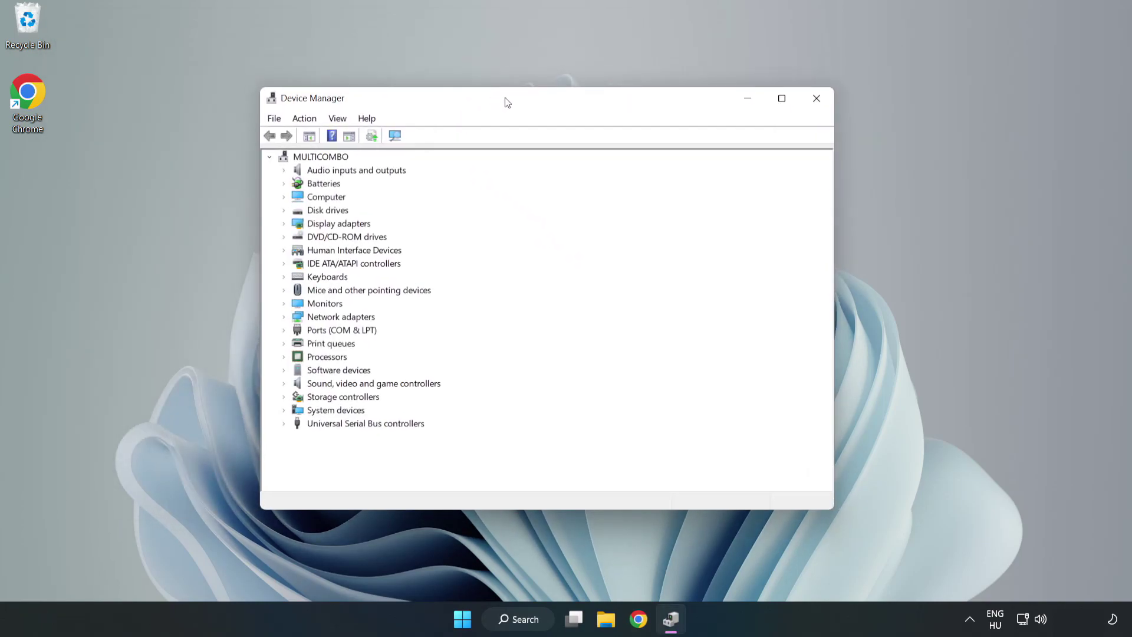
left_click(304, 227)
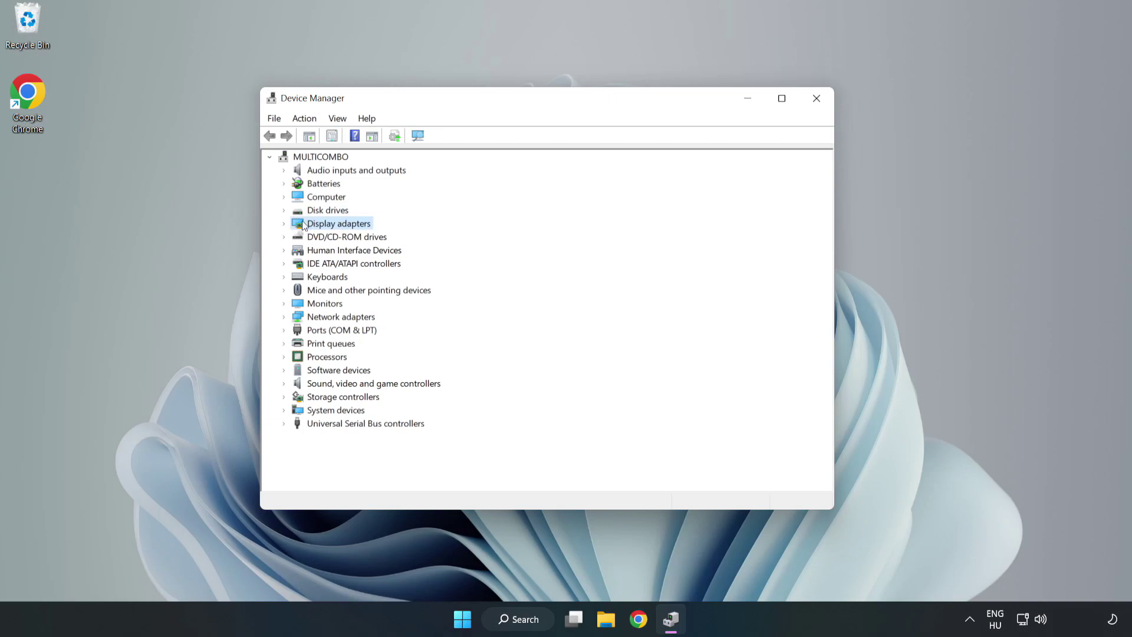
left_click(285, 225)
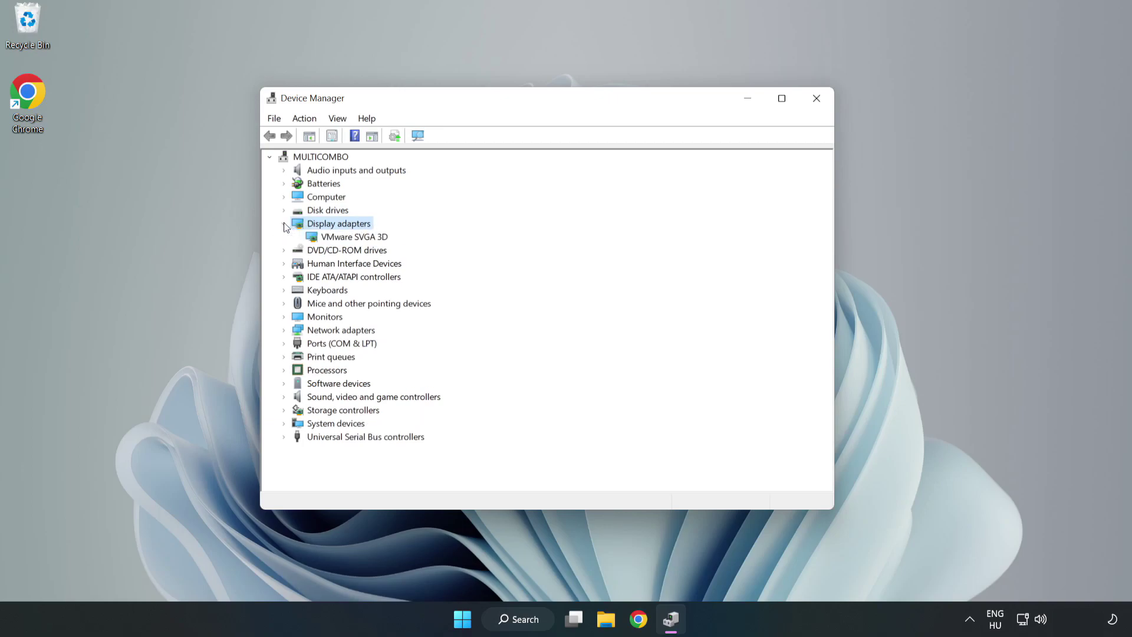
left_click(315, 237)
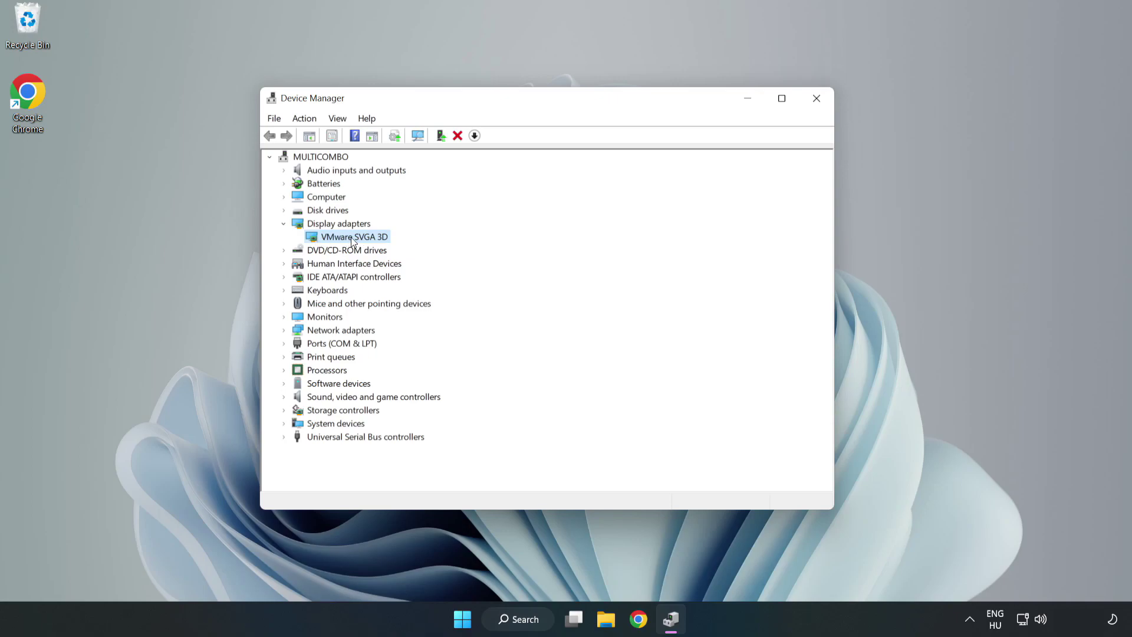
right_click(350, 237)
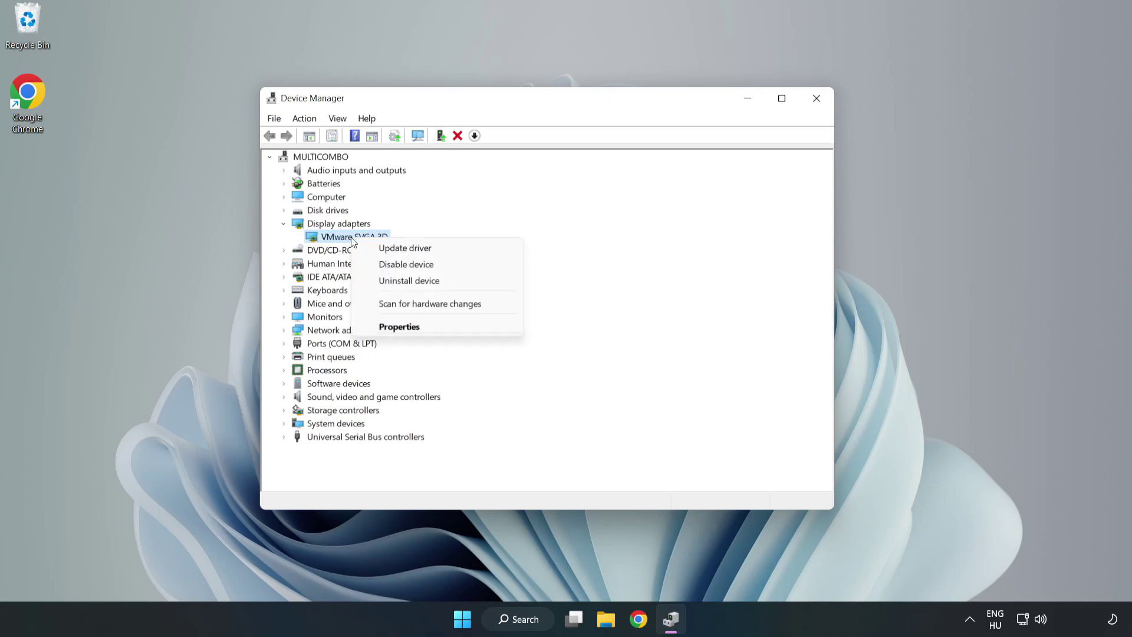
left_click(438, 252)
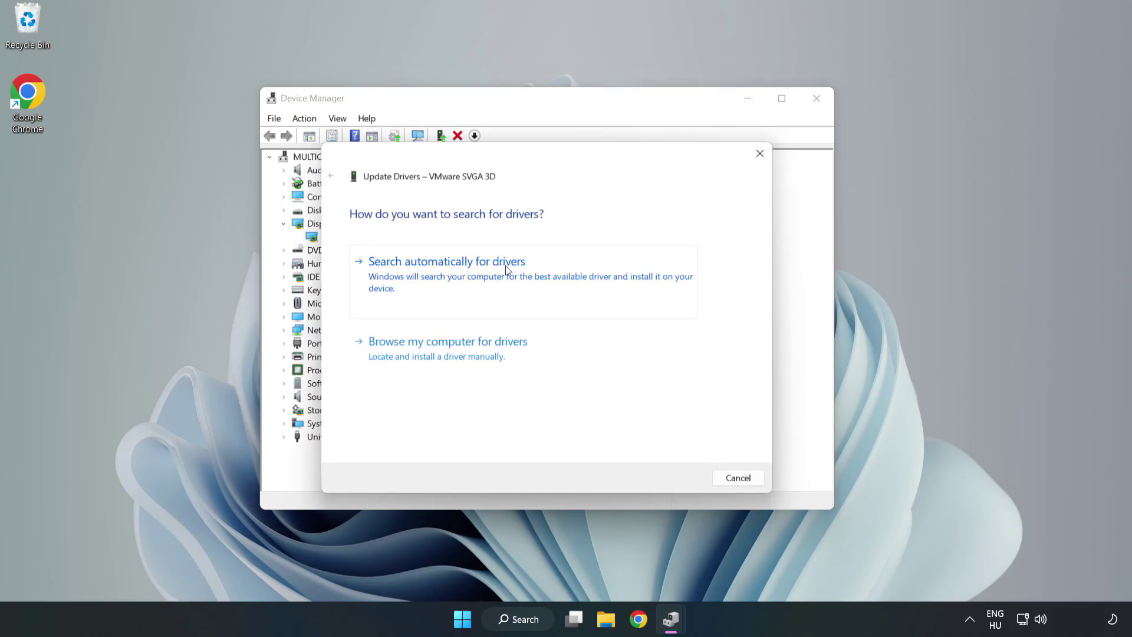
left_click(449, 276)
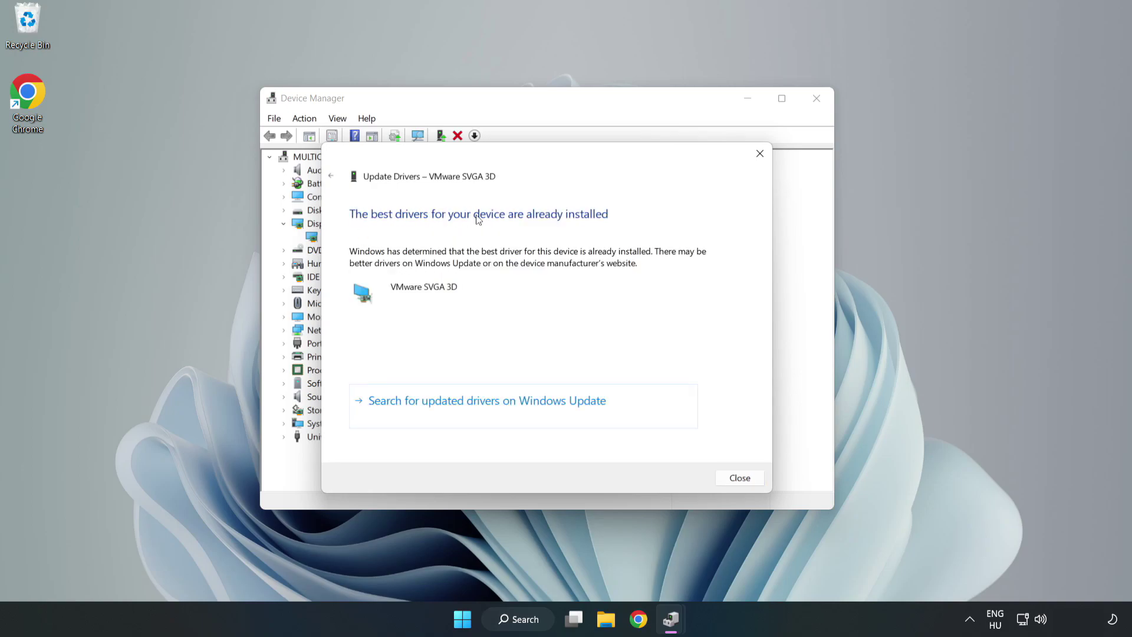
left_click(740, 479)
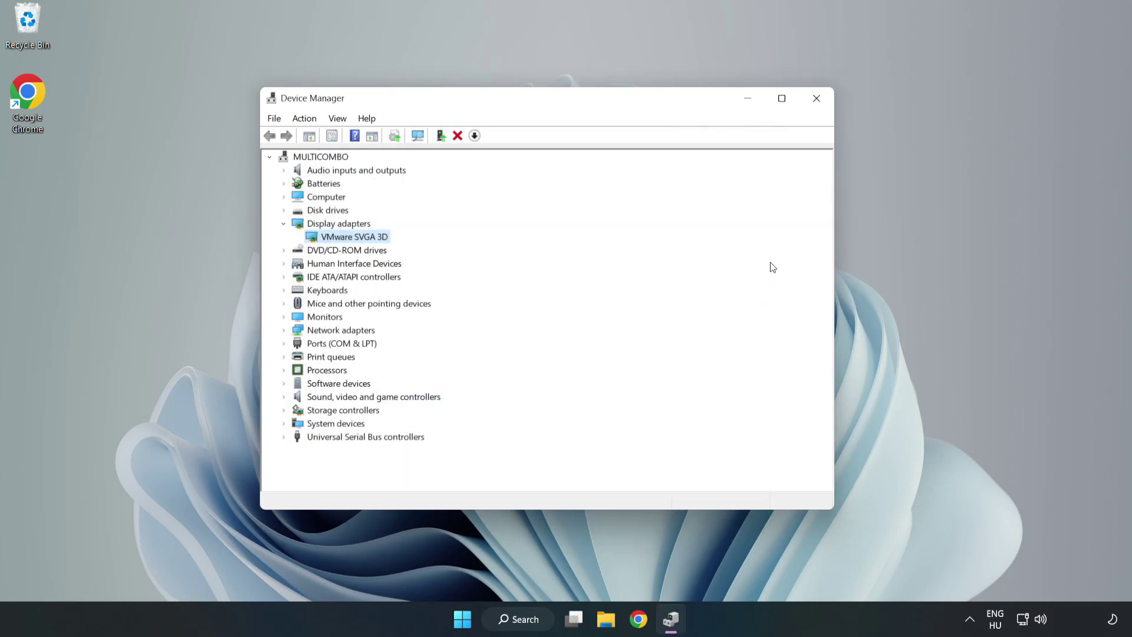
Close Device Manager and open Windows Update settings through search.
left_click(816, 99)
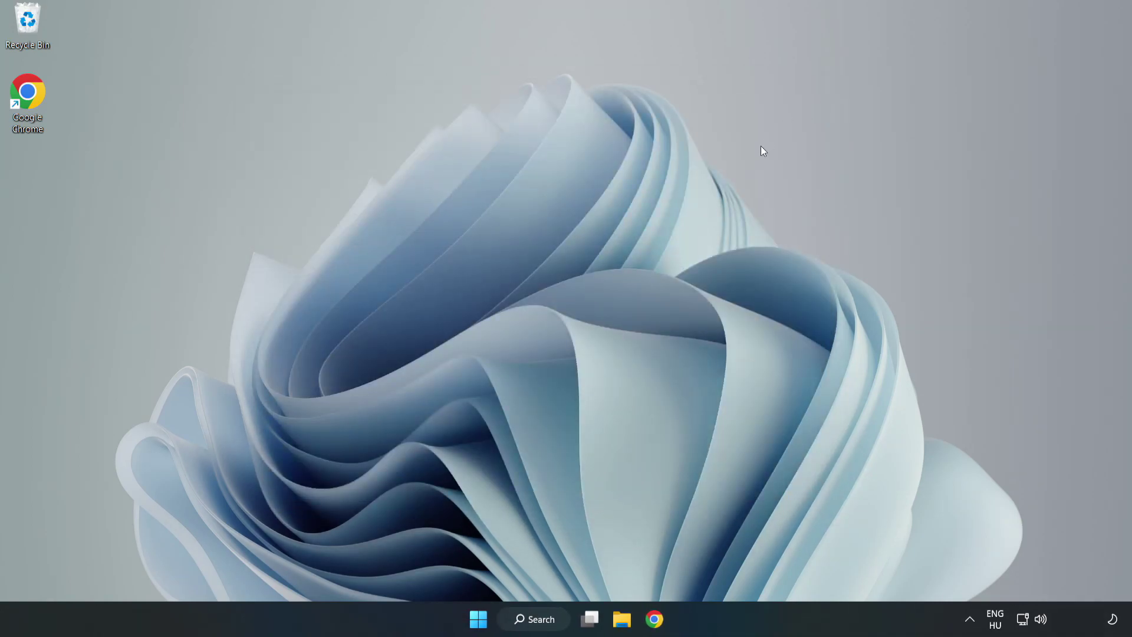
left_click(535, 618)
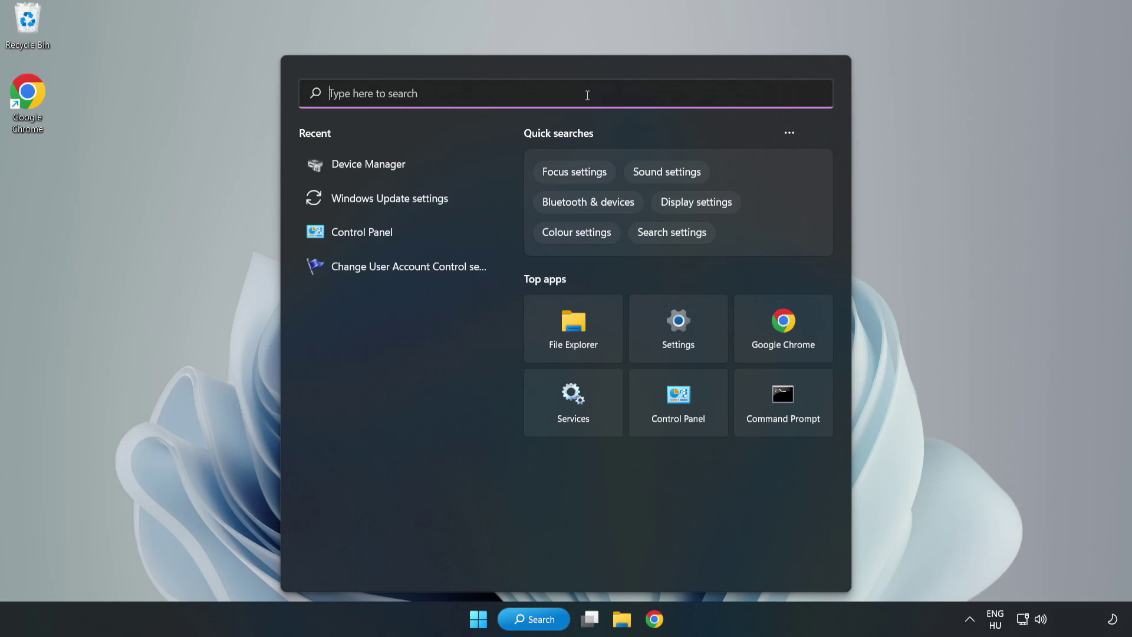
type("updates")
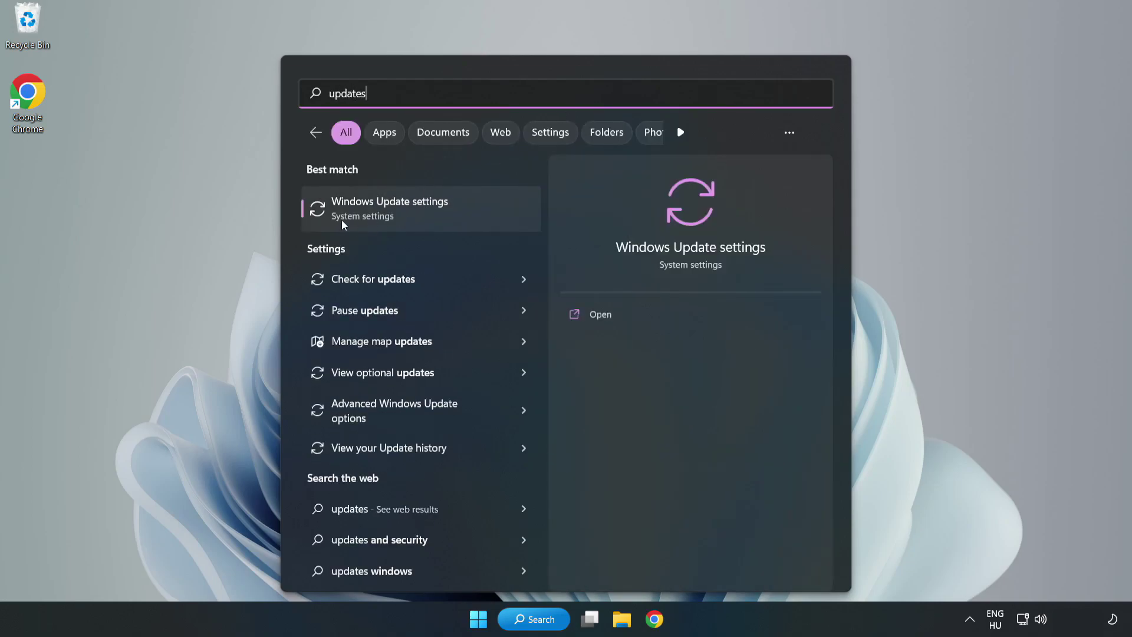
left_click(403, 209)
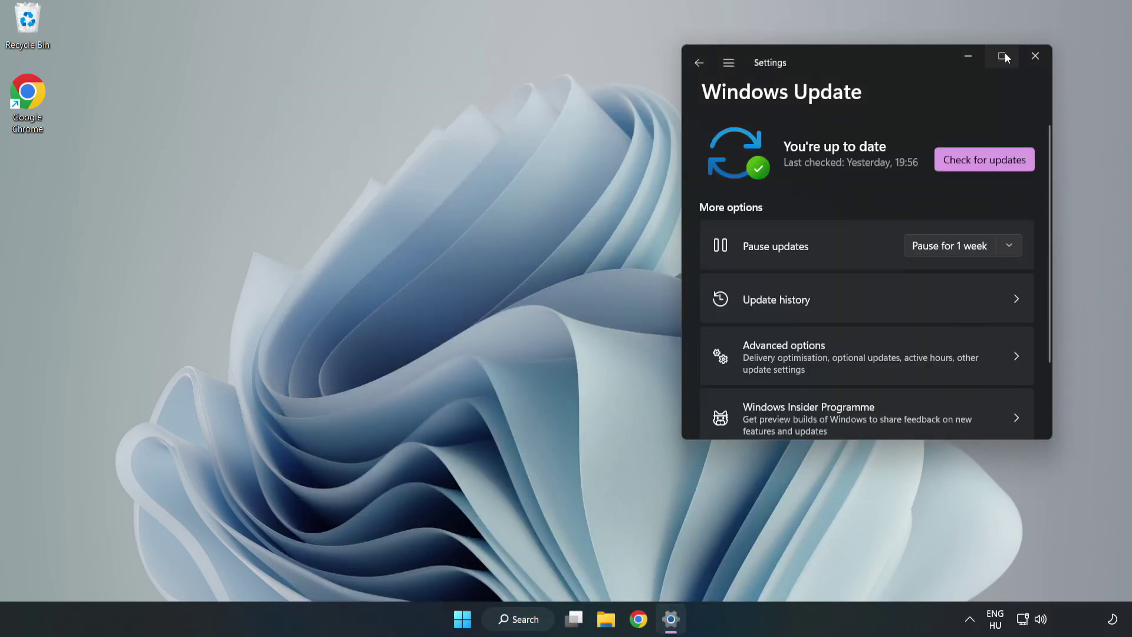
Maximize Settings, check for updates until it reports up to date, then close it.
left_click(1005, 58)
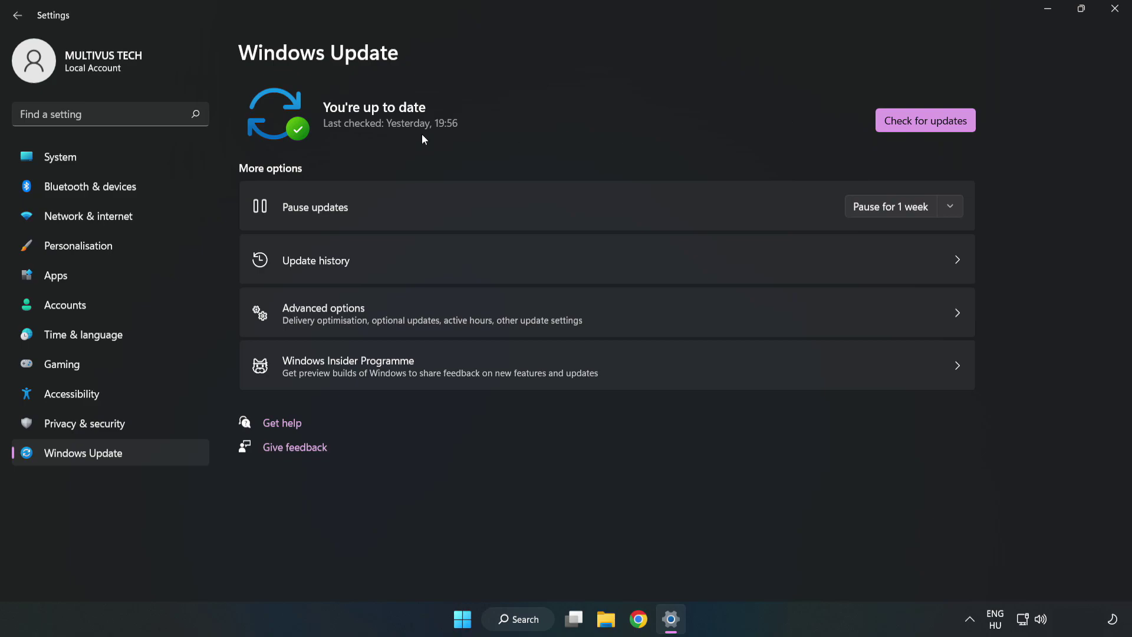
left_click(929, 123)
left_click(1114, 9)
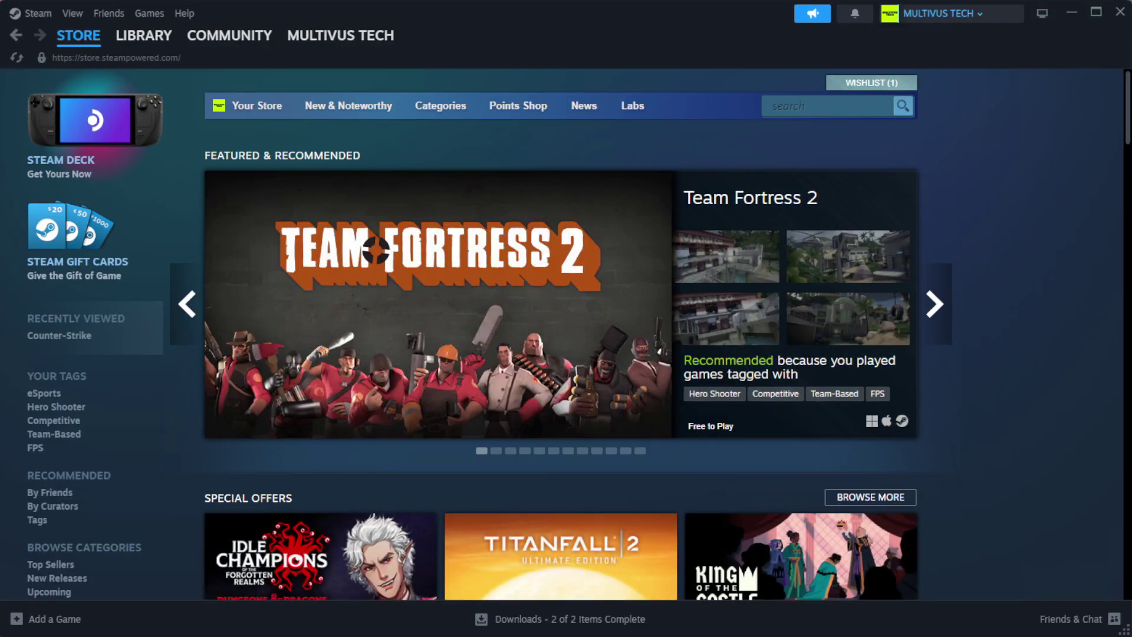
mouse_move(143, 35)
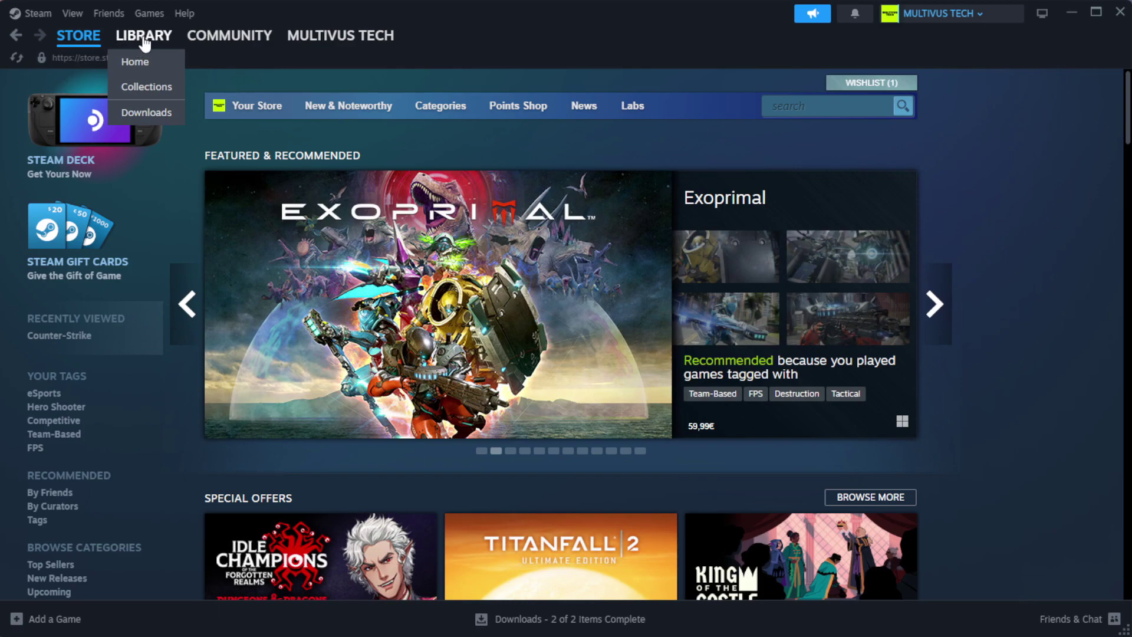
Verify integrity of YOUR NOT WORKING GAME's installed files from its Steam Library properties.
left_click(142, 62)
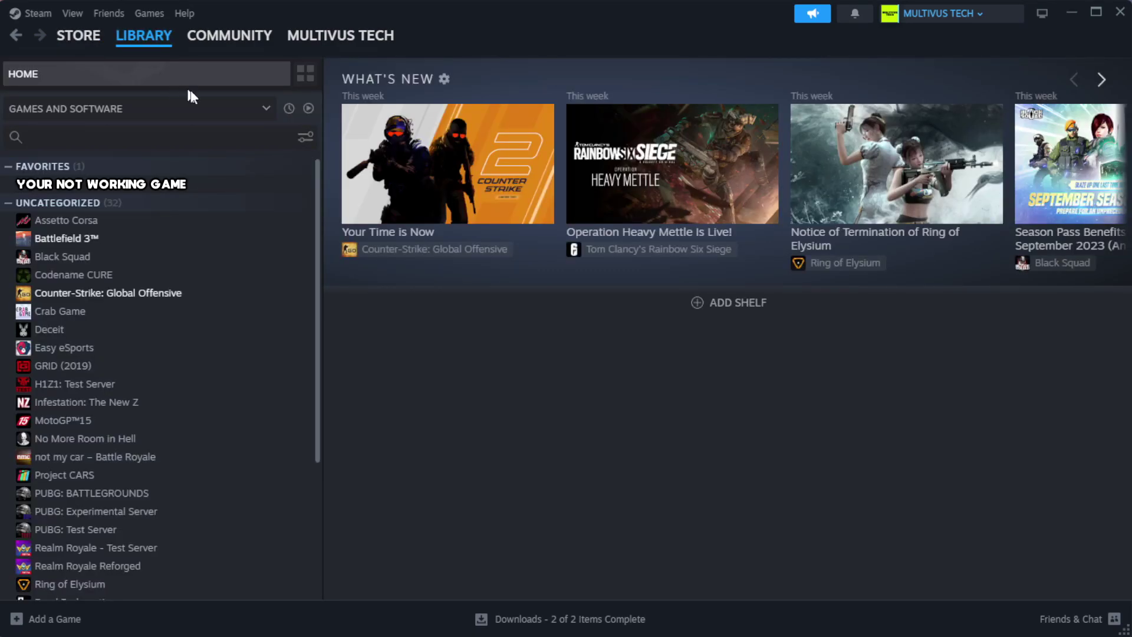
right_click(278, 187)
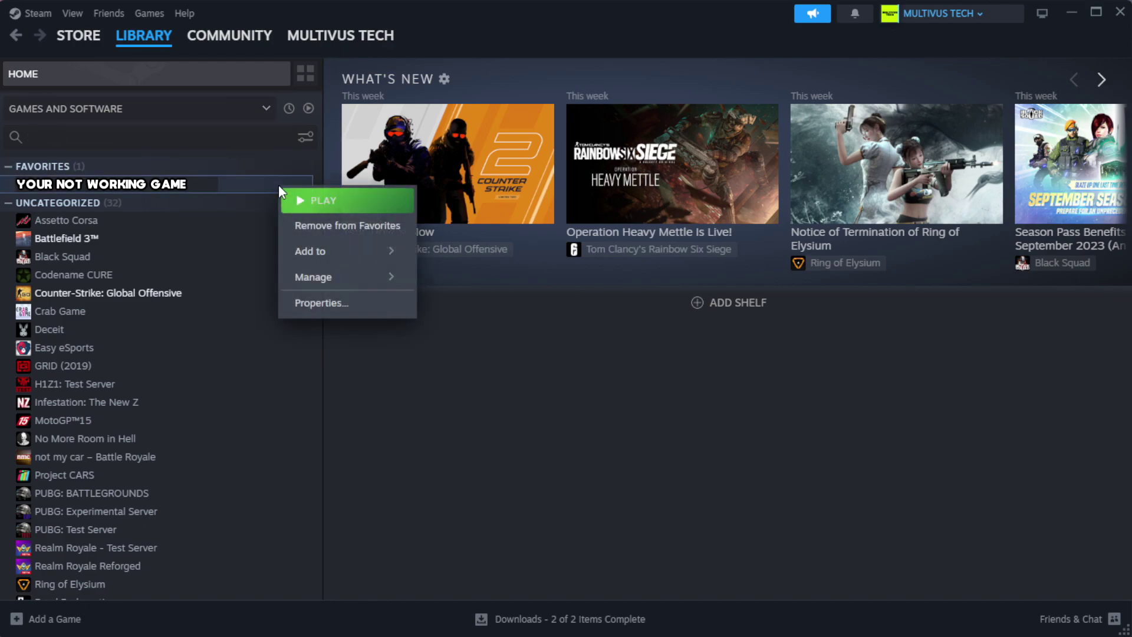
left_click(350, 306)
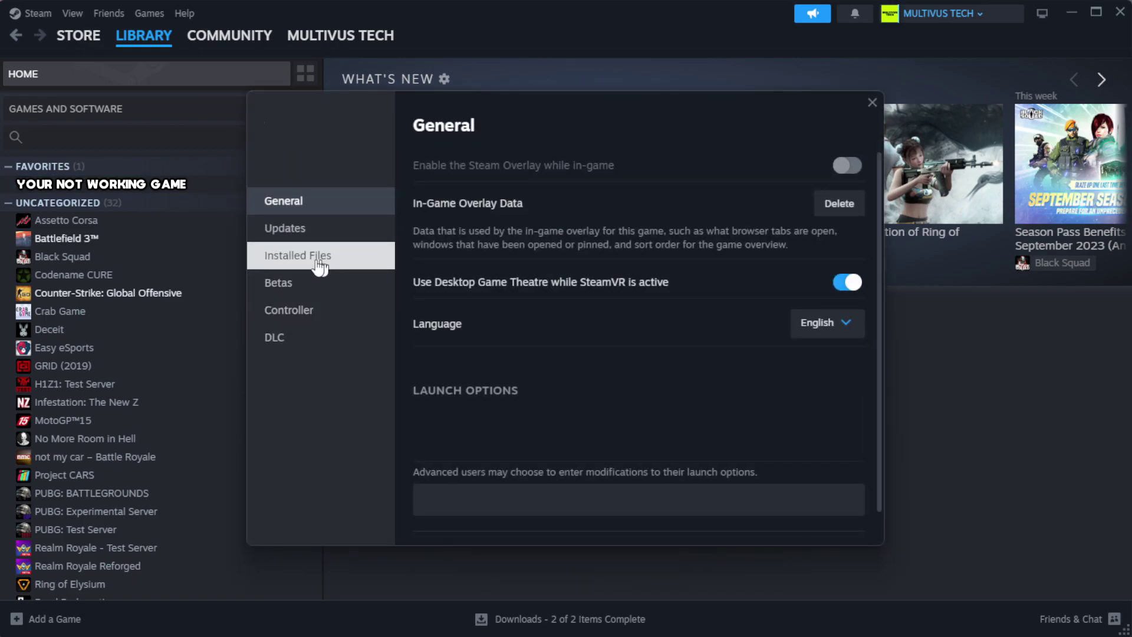
left_click(372, 267)
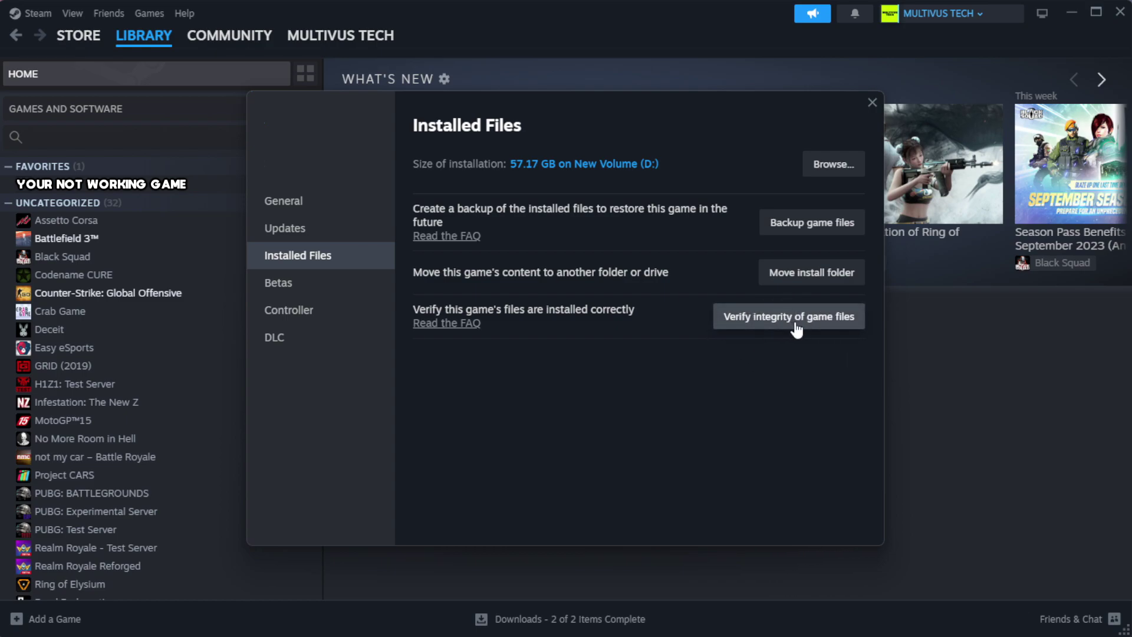
left_click(797, 327)
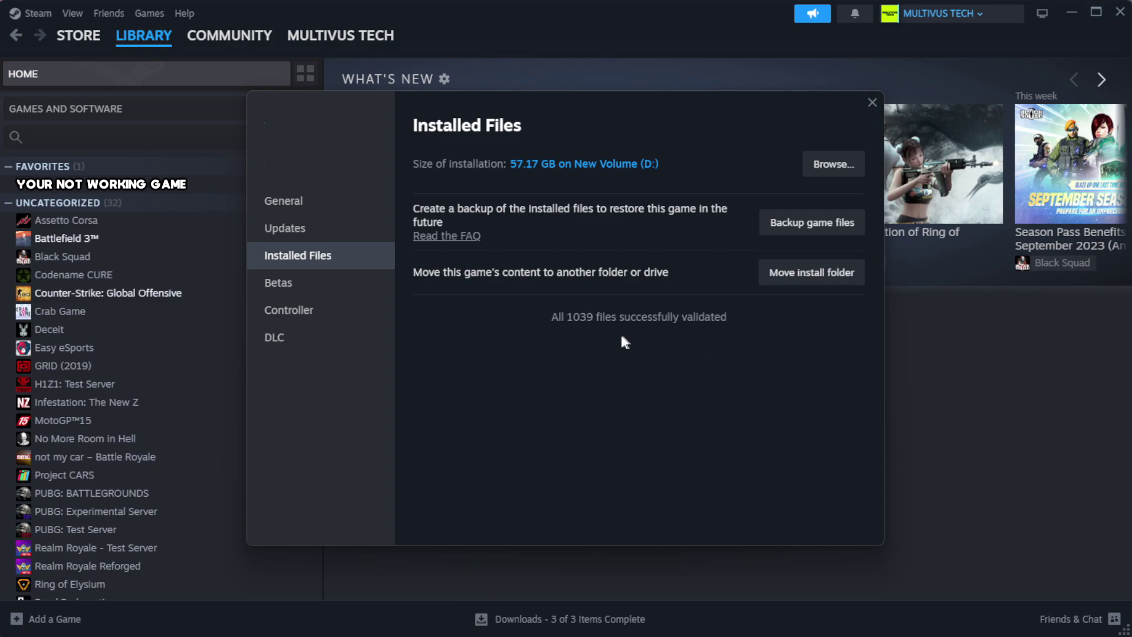
Browse to the game's install folder and open the YOUR NOT WORKING GAME shortcut's Properties.
left_click(831, 168)
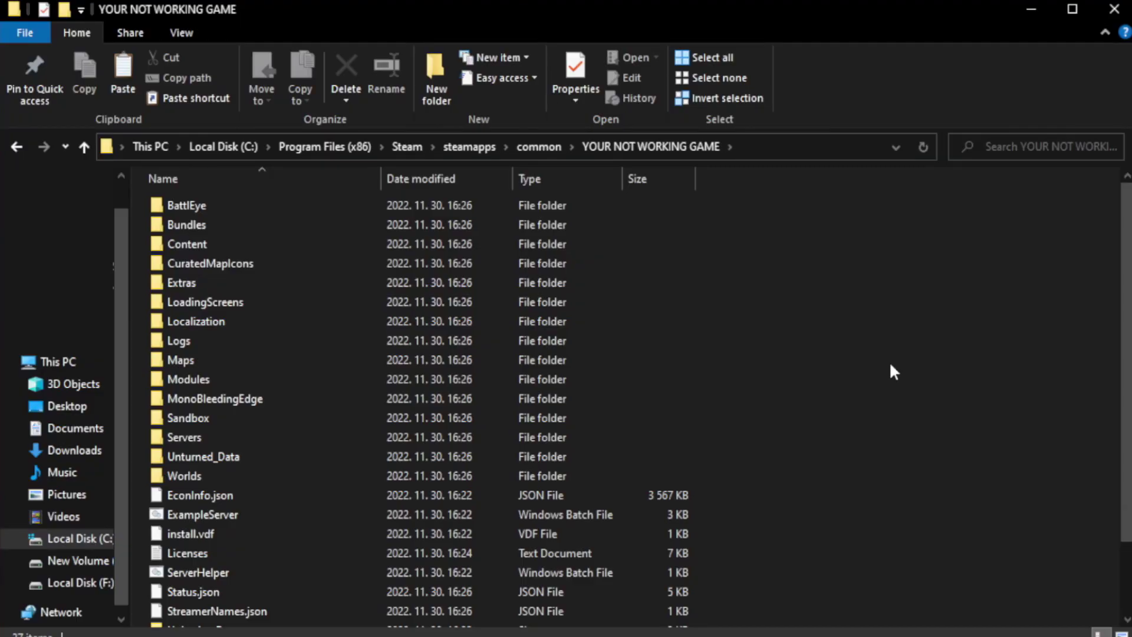
left_click_drag(1125, 265, 1130, 423)
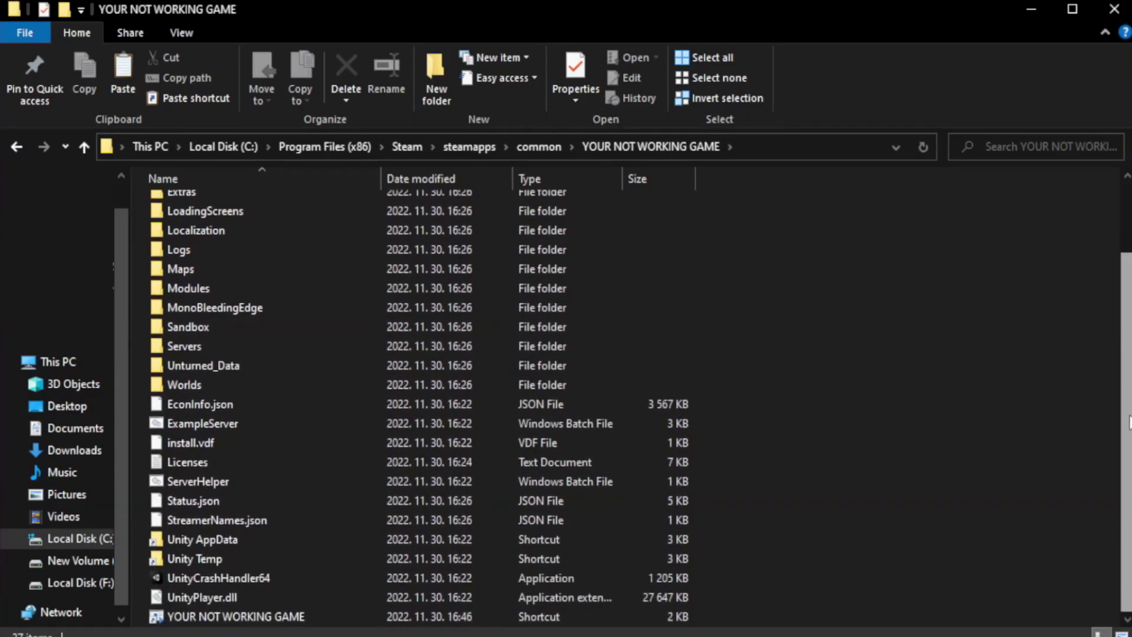
left_click(393, 617)
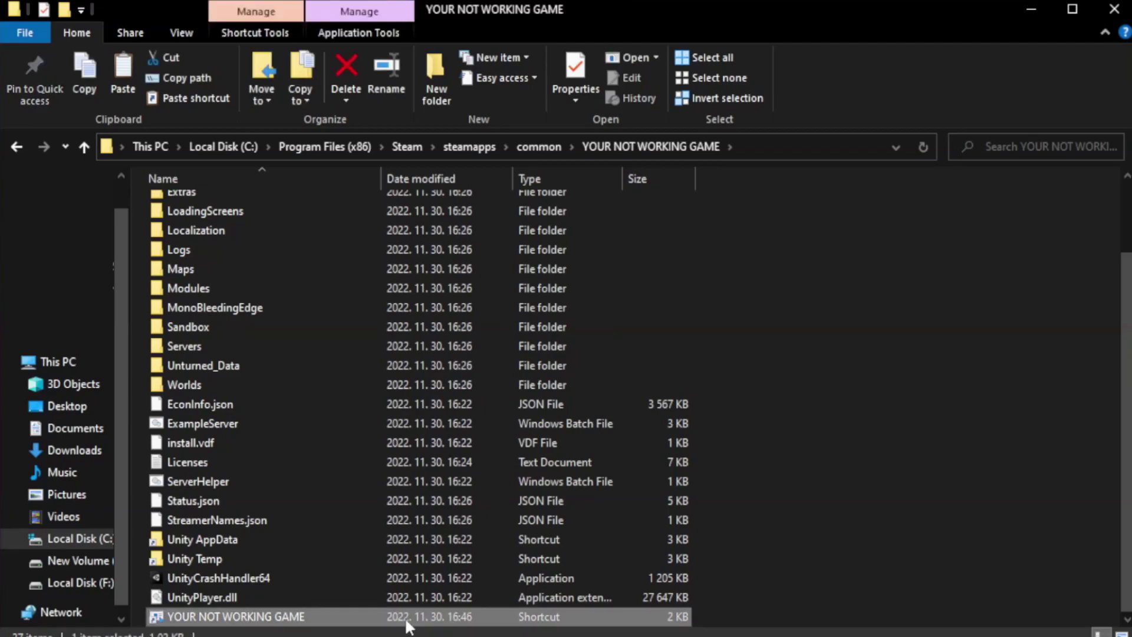
right_click(378, 616)
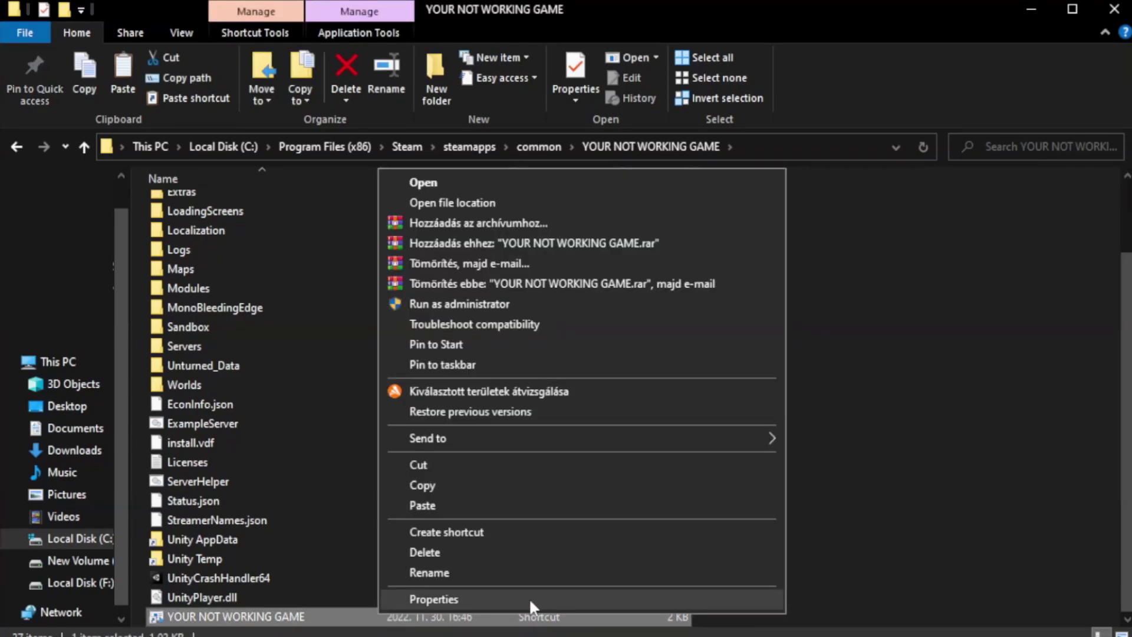
left_click(577, 602)
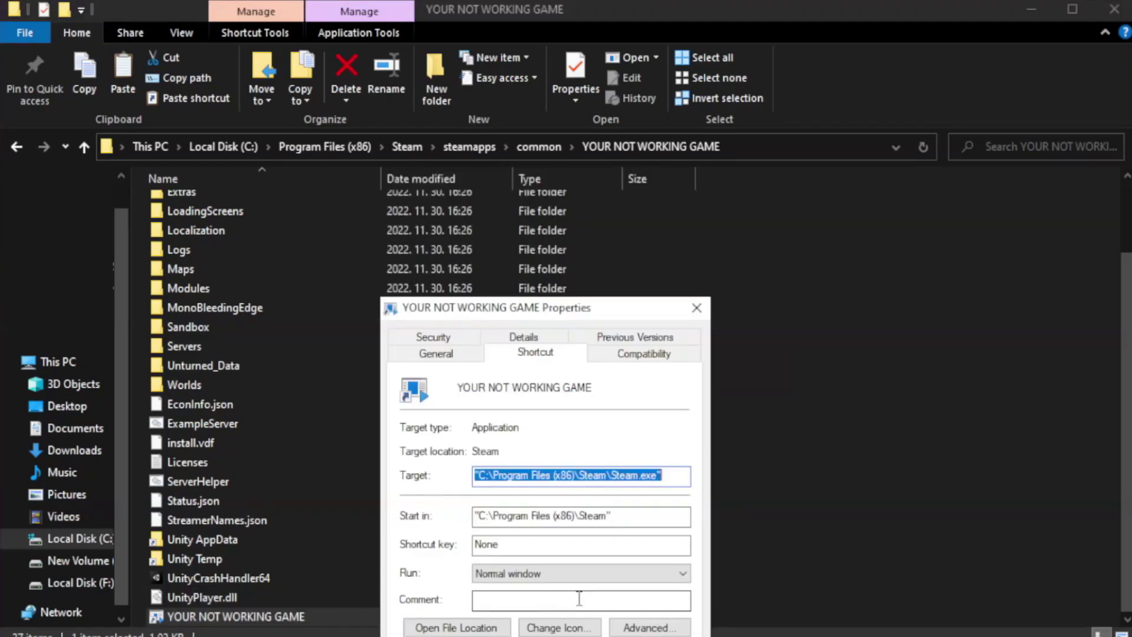
left_click_drag(573, 306, 568, 115)
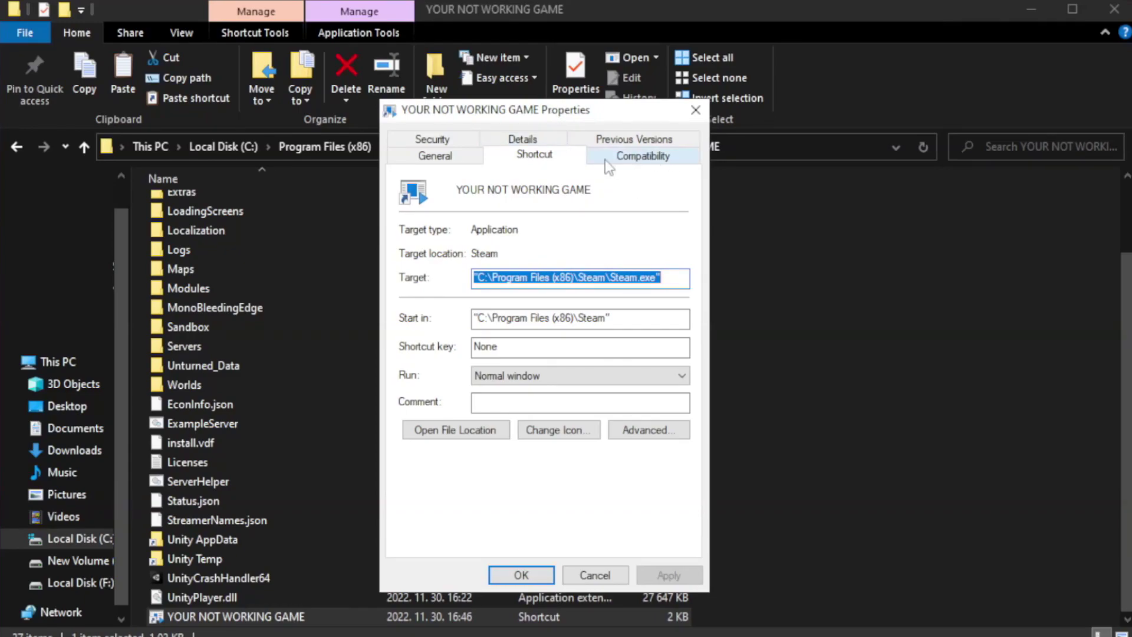
Set the shortcut to Windows 8 compatibility, no fullscreen optimizations, run as administrator, and apply.
left_click(637, 160)
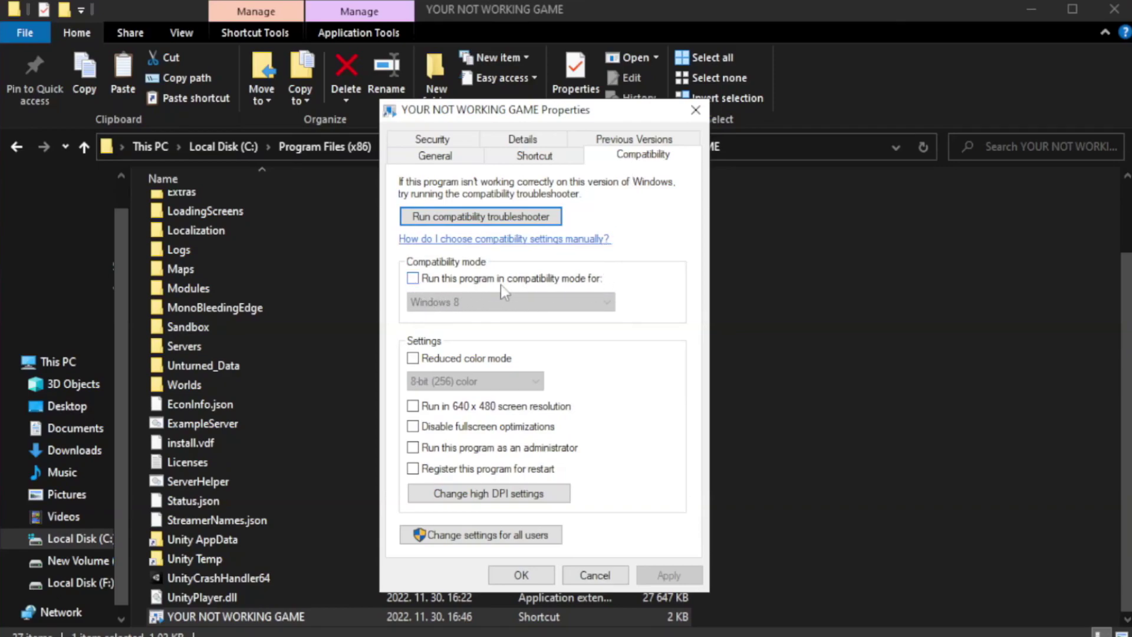
left_click(452, 282)
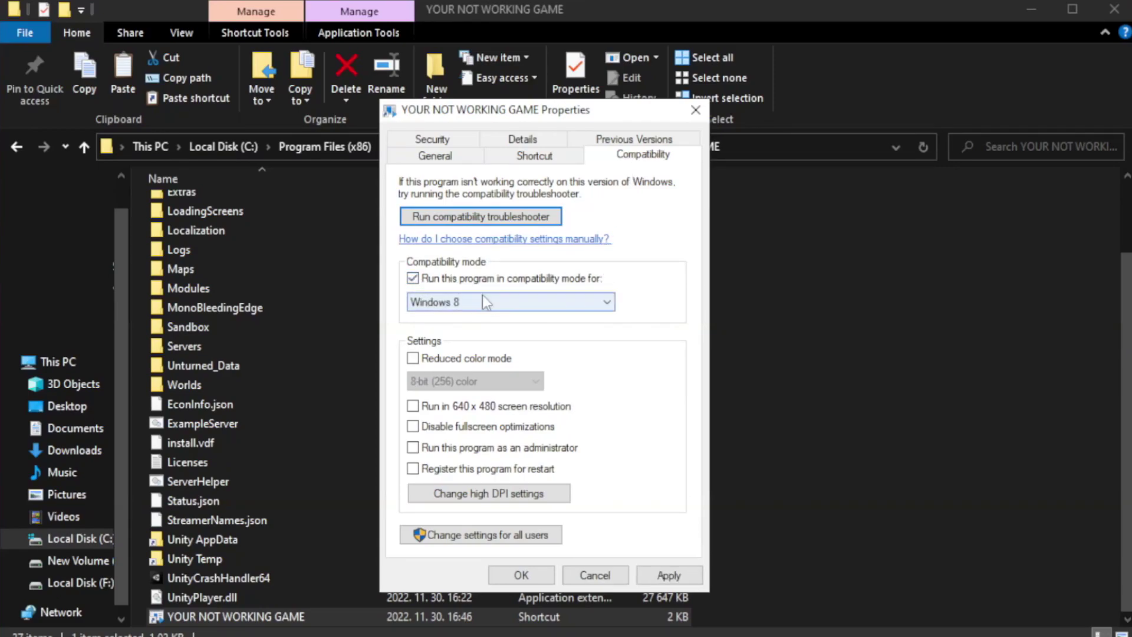
left_click(508, 301)
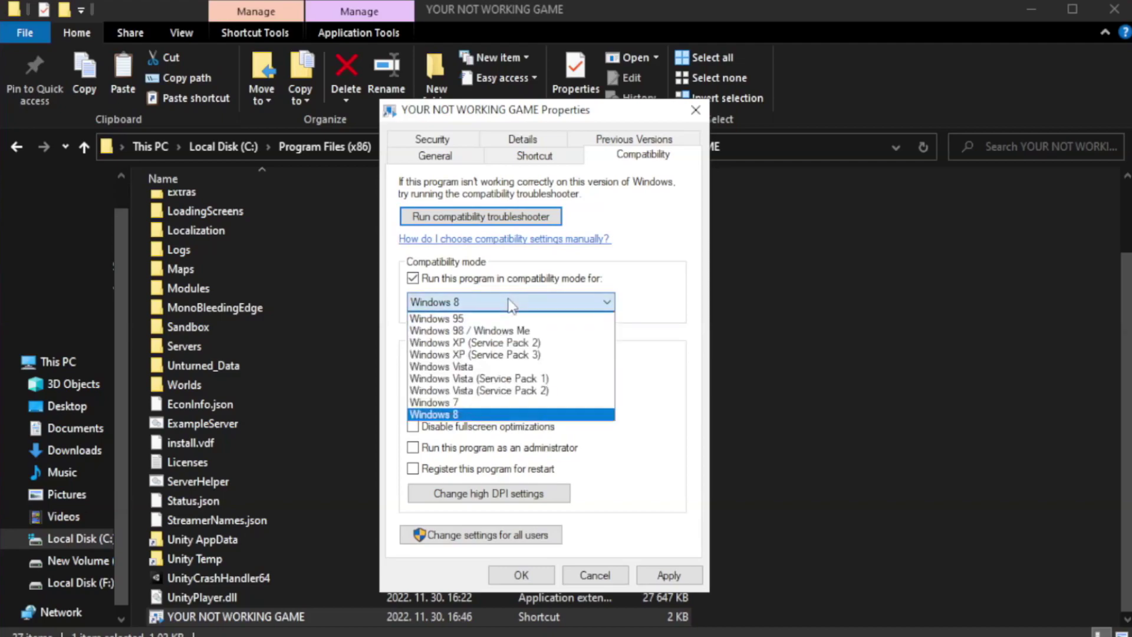
left_click(481, 415)
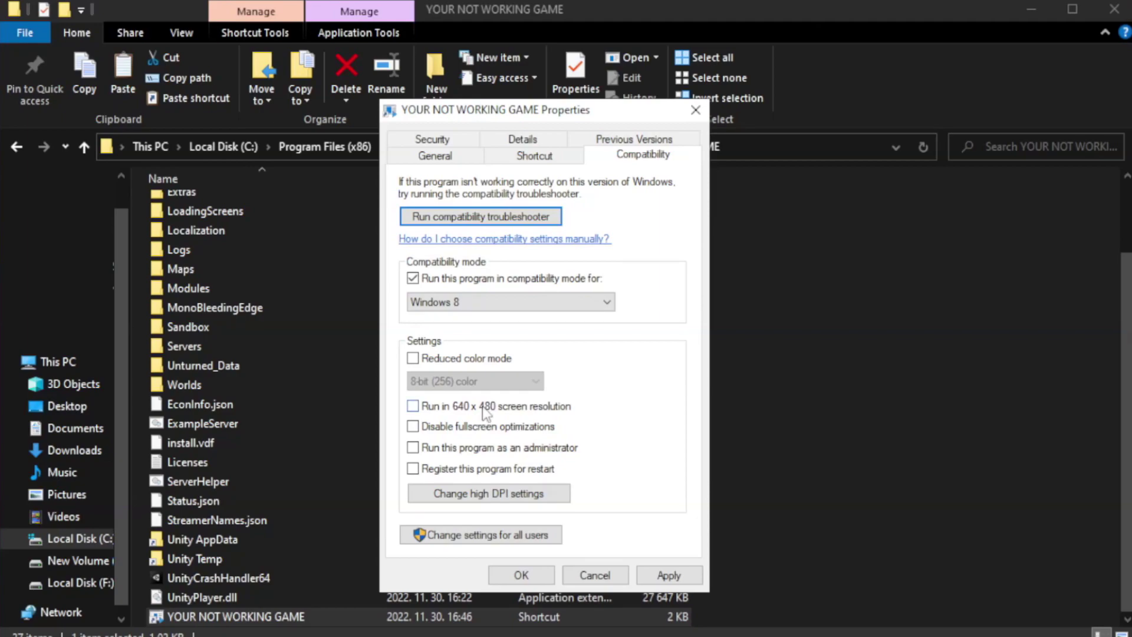
left_click(442, 430)
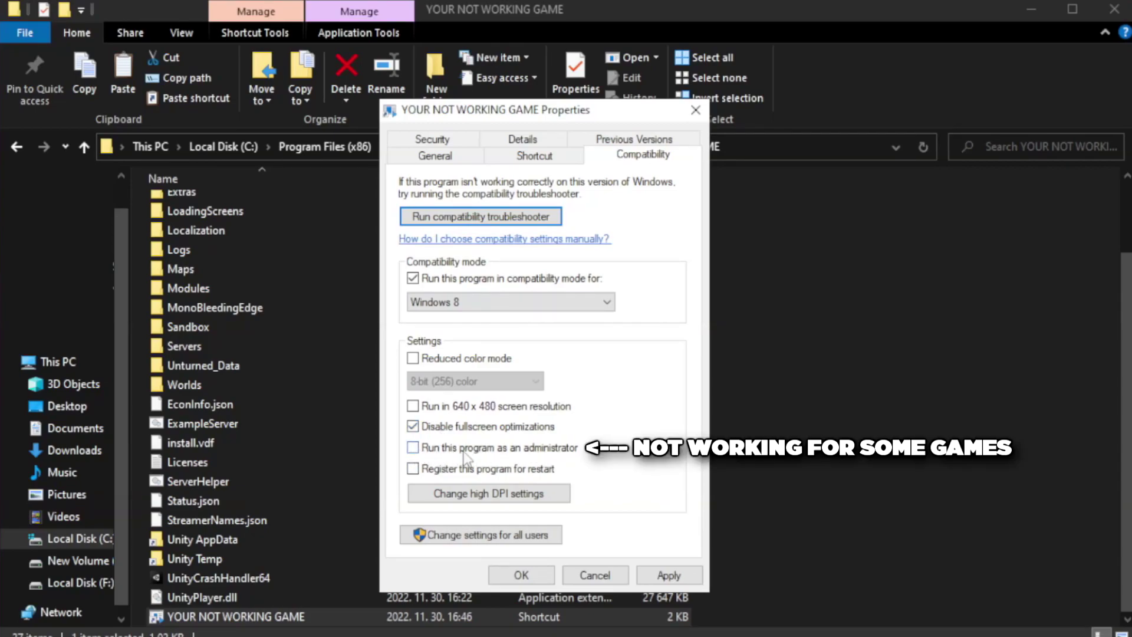
left_click(447, 454)
left_click(669, 574)
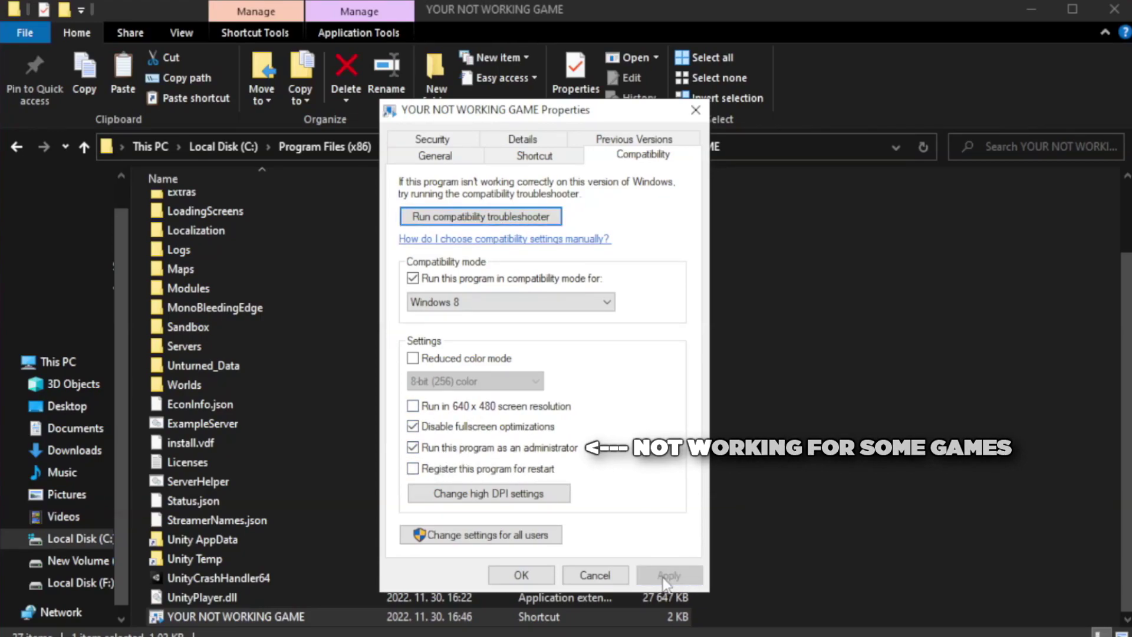
left_click(521, 576)
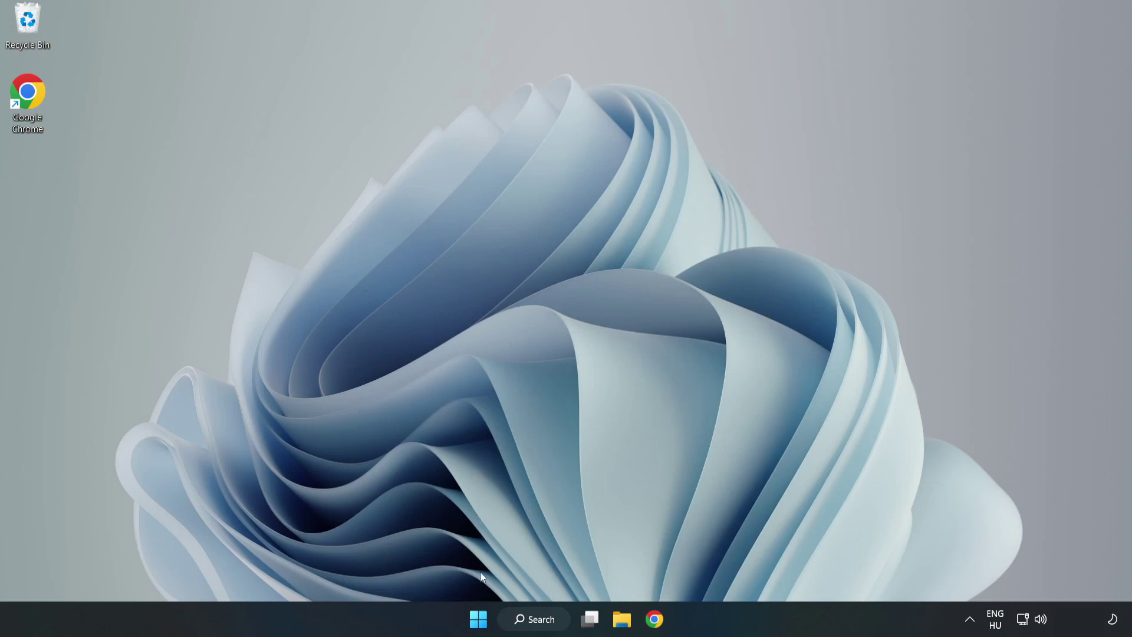
Open Task Manager from the Start right-click menu and show its Startup apps.
right_click(479, 621)
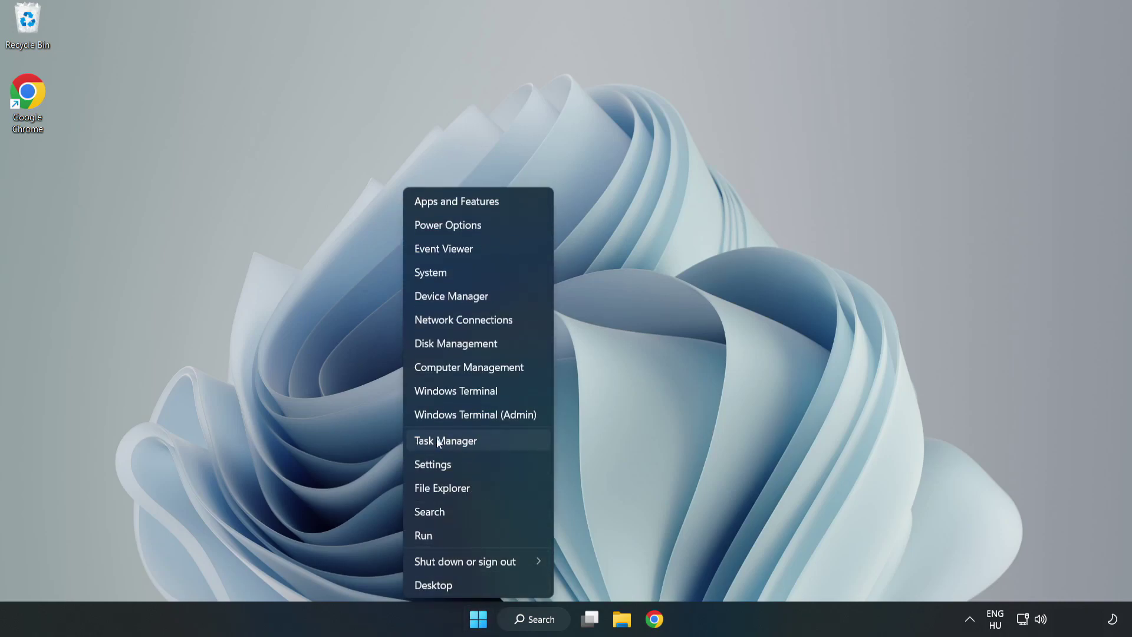
left_click(475, 440)
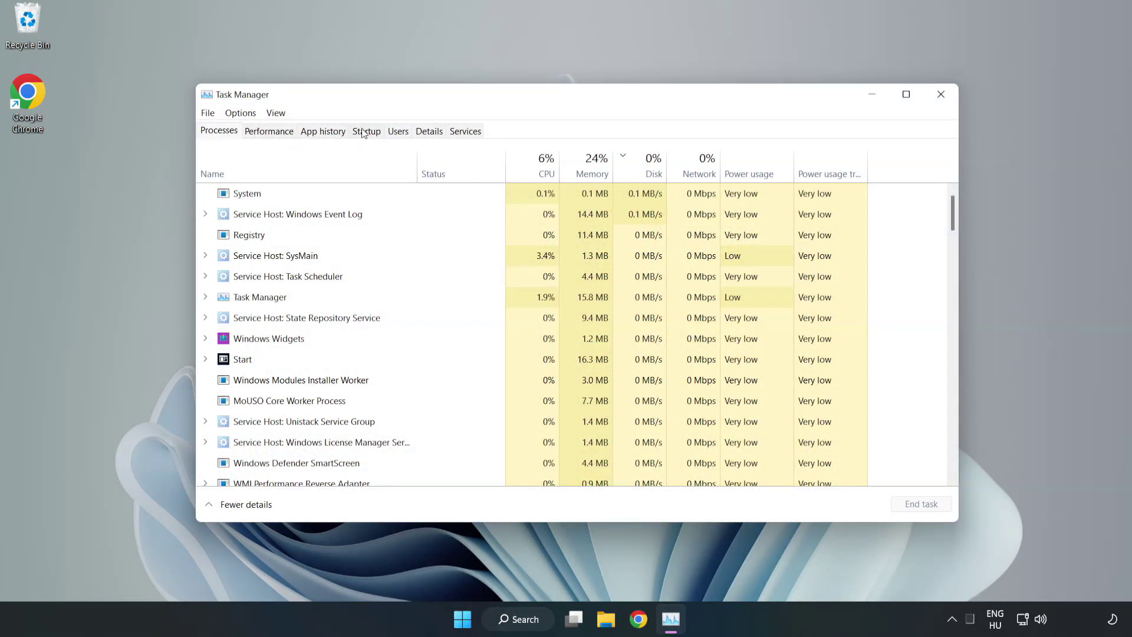
left_click(368, 133)
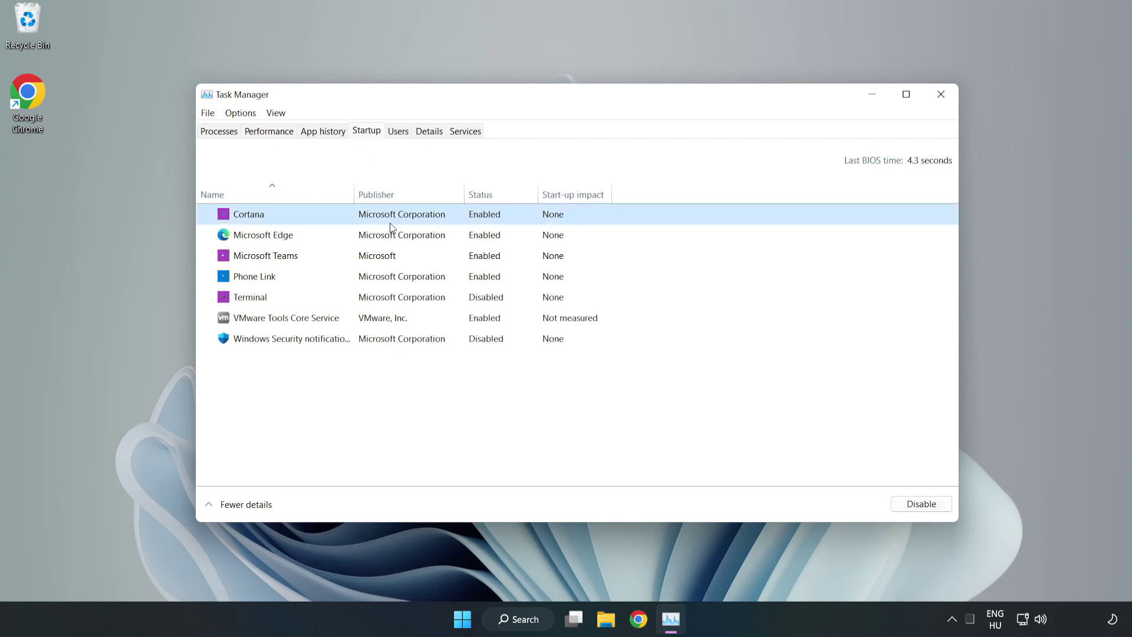
Disable Cortana, Microsoft Edge, Microsoft Teams and Phone Link at startup.
left_click(921, 503)
left_click(489, 235)
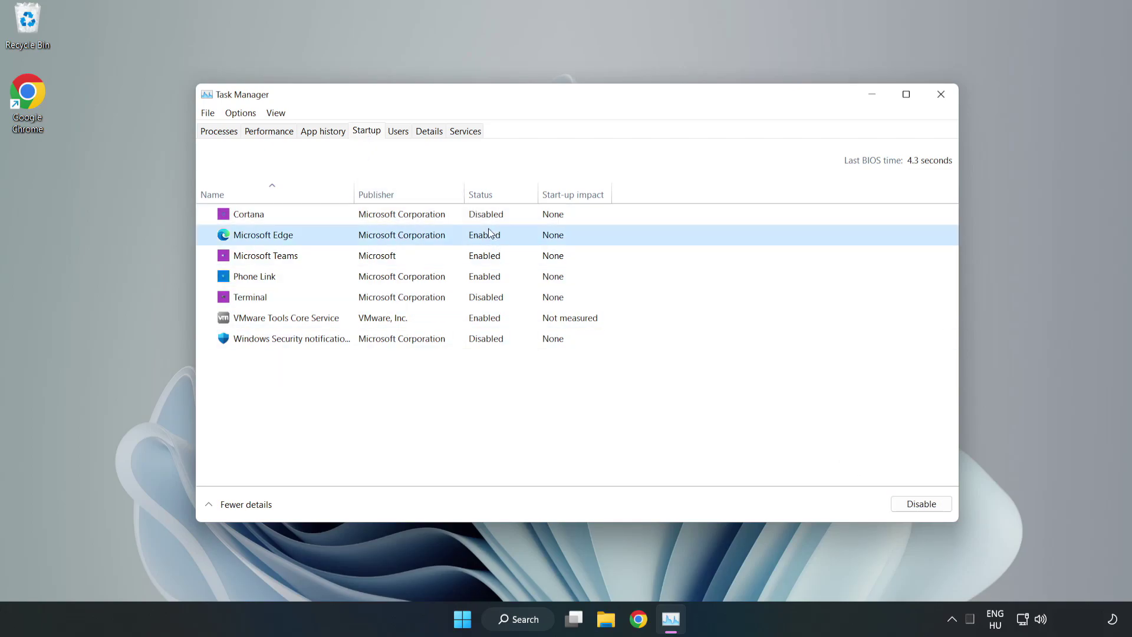
left_click(920, 504)
left_click(398, 255)
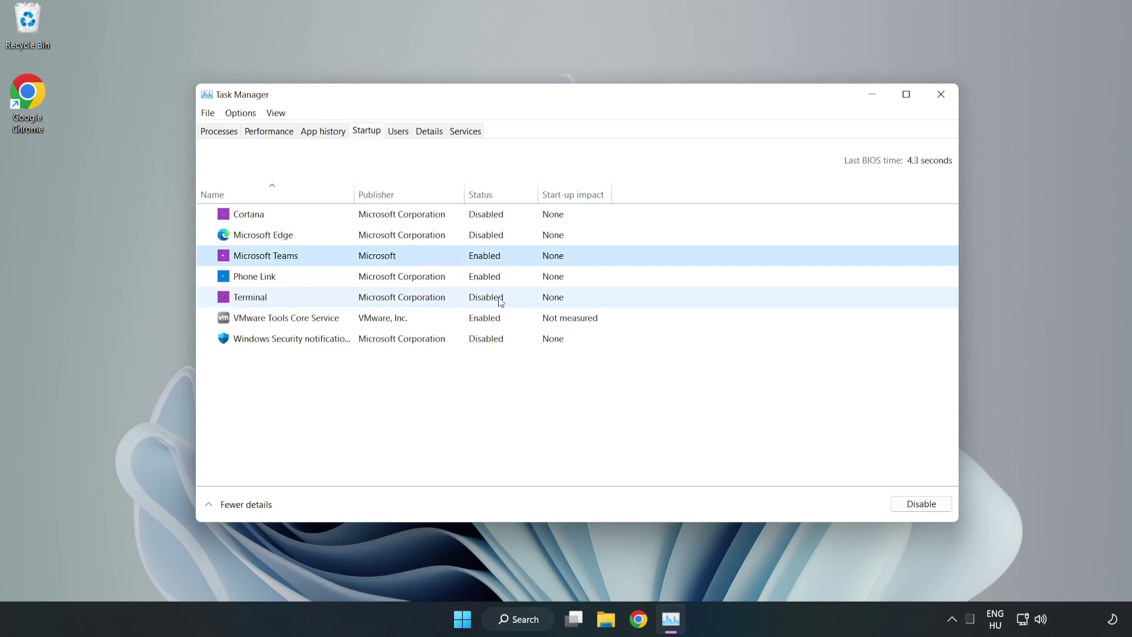
left_click(921, 503)
left_click(377, 276)
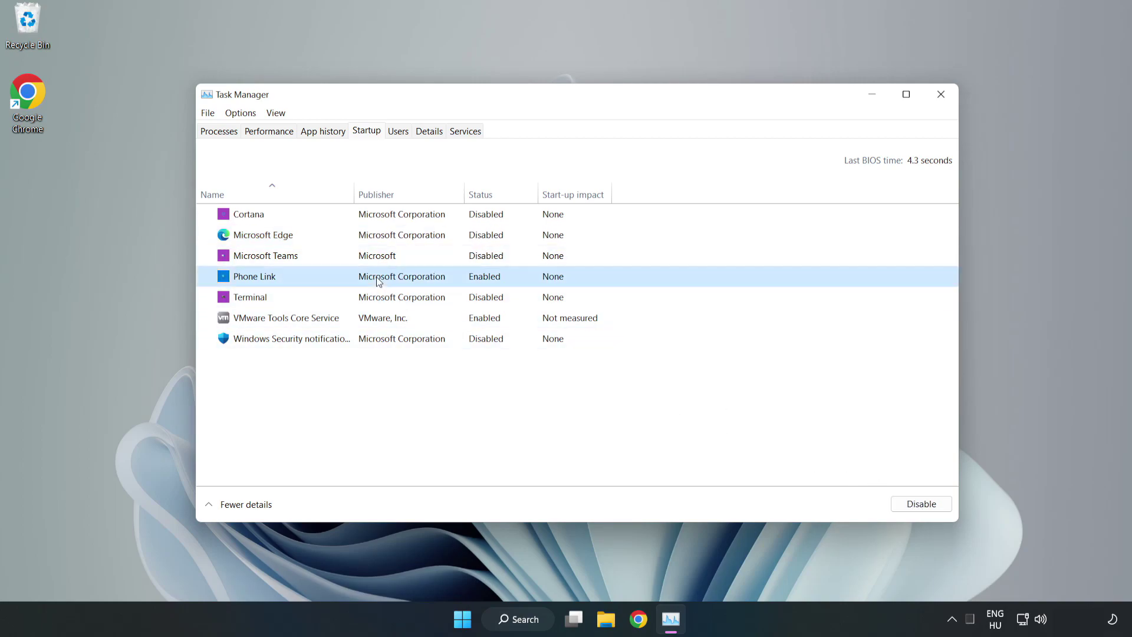
left_click(920, 504)
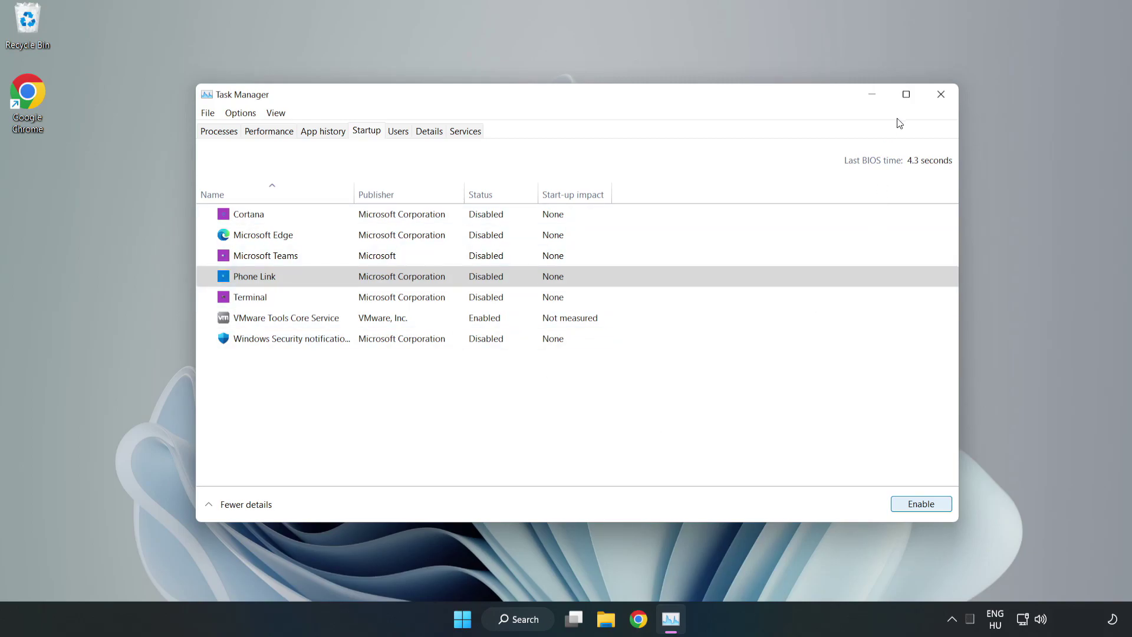
Close Task Manager, run sfc /scannow in an administrator Command Prompt, then close it.
left_click(942, 96)
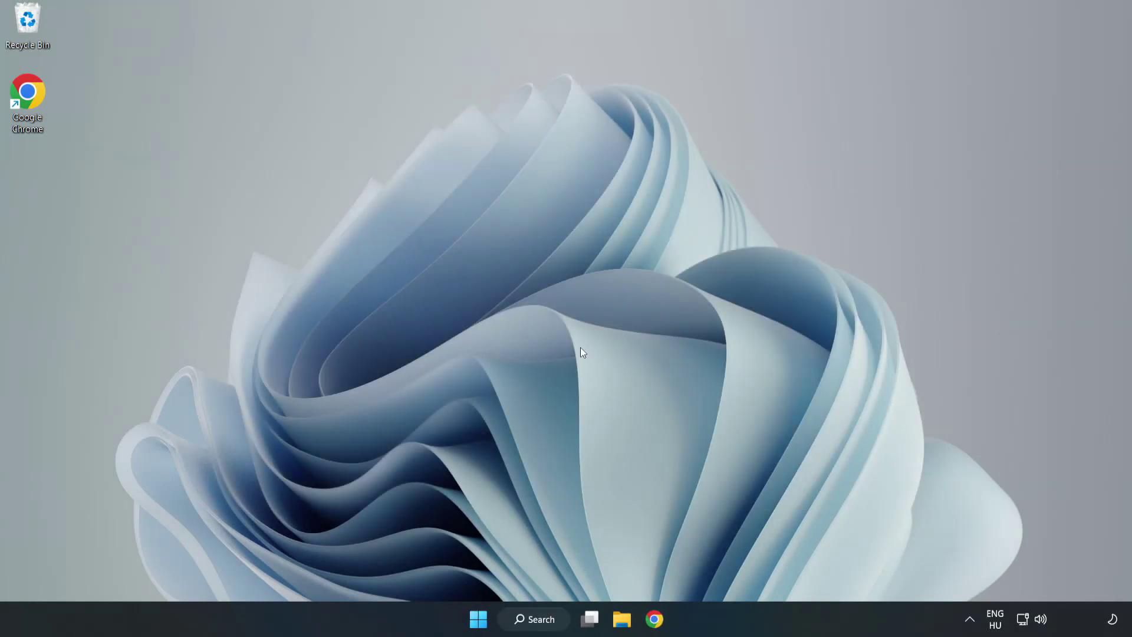
left_click(540, 618)
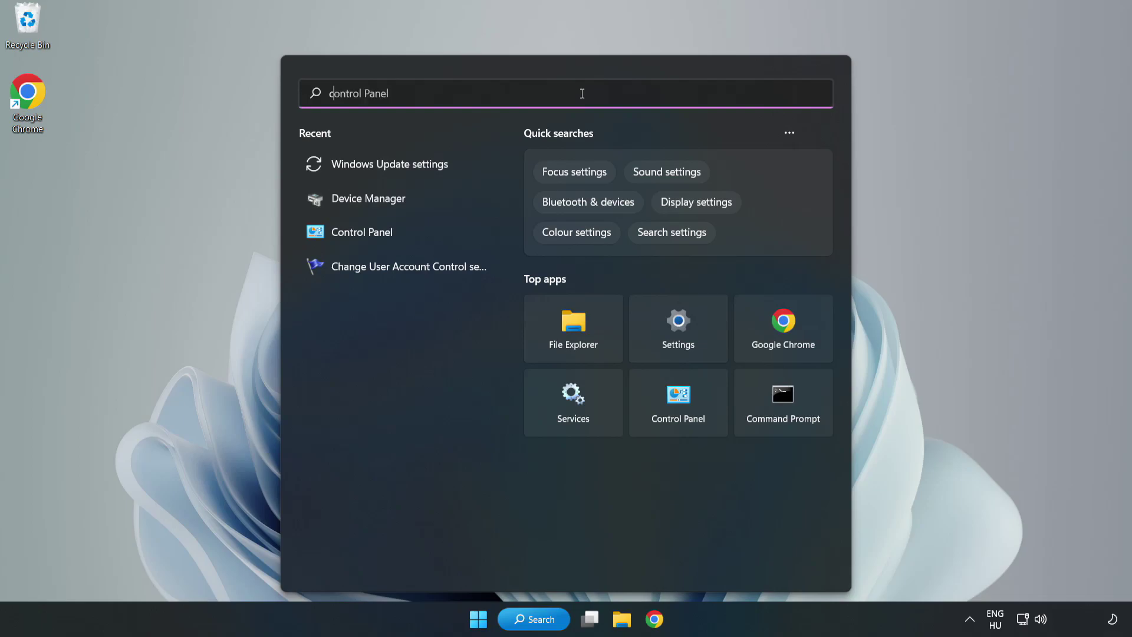
type("cmd")
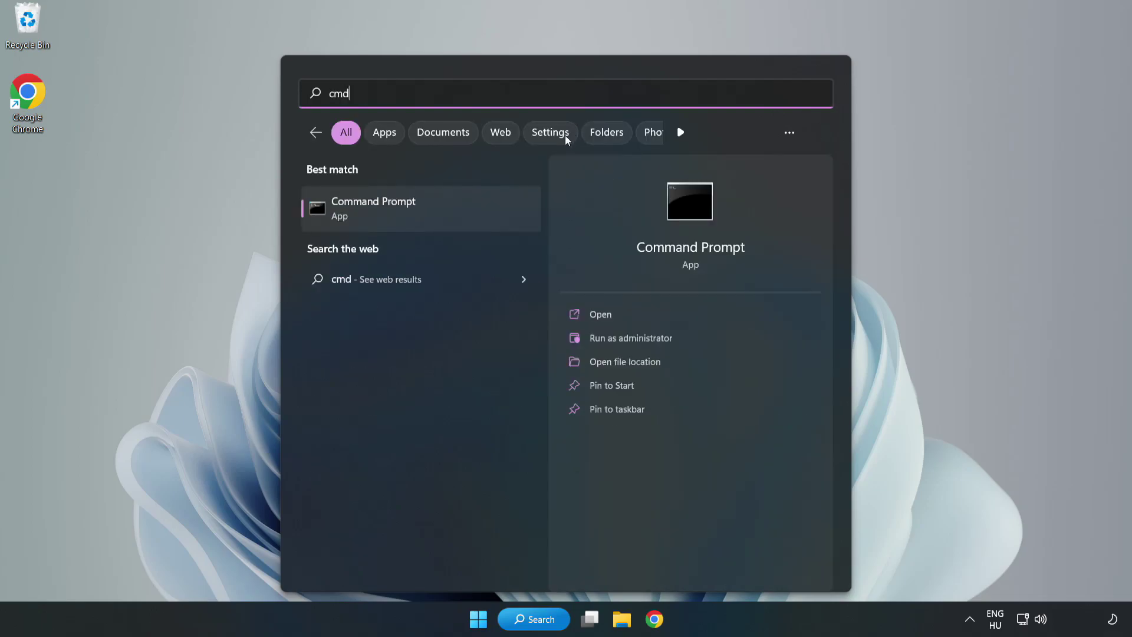
right_click(445, 213)
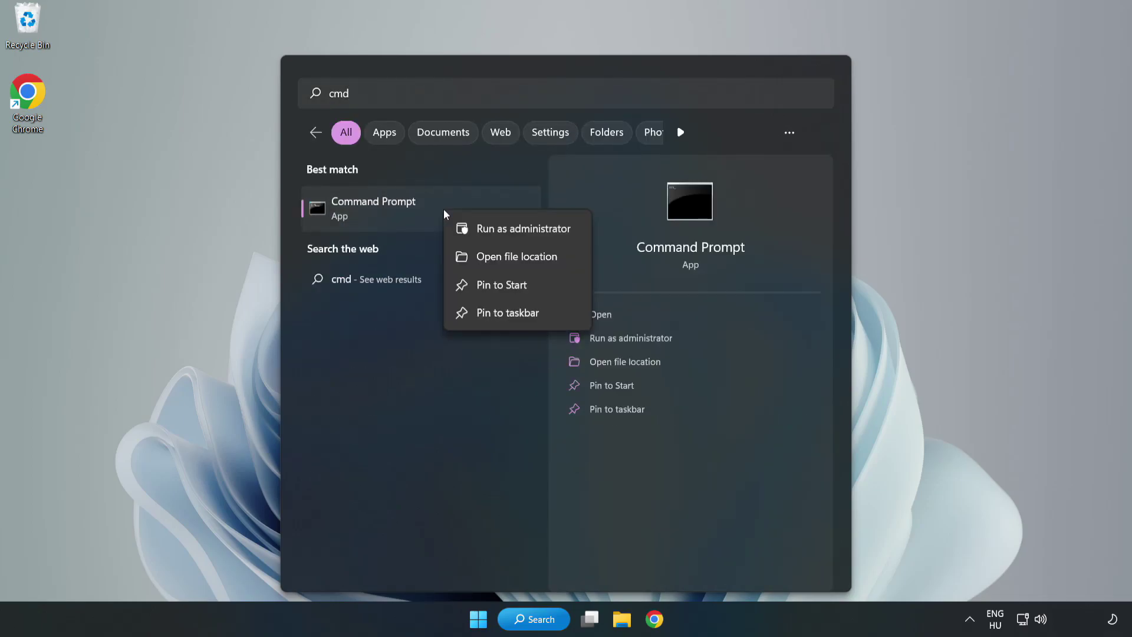
left_click(489, 230)
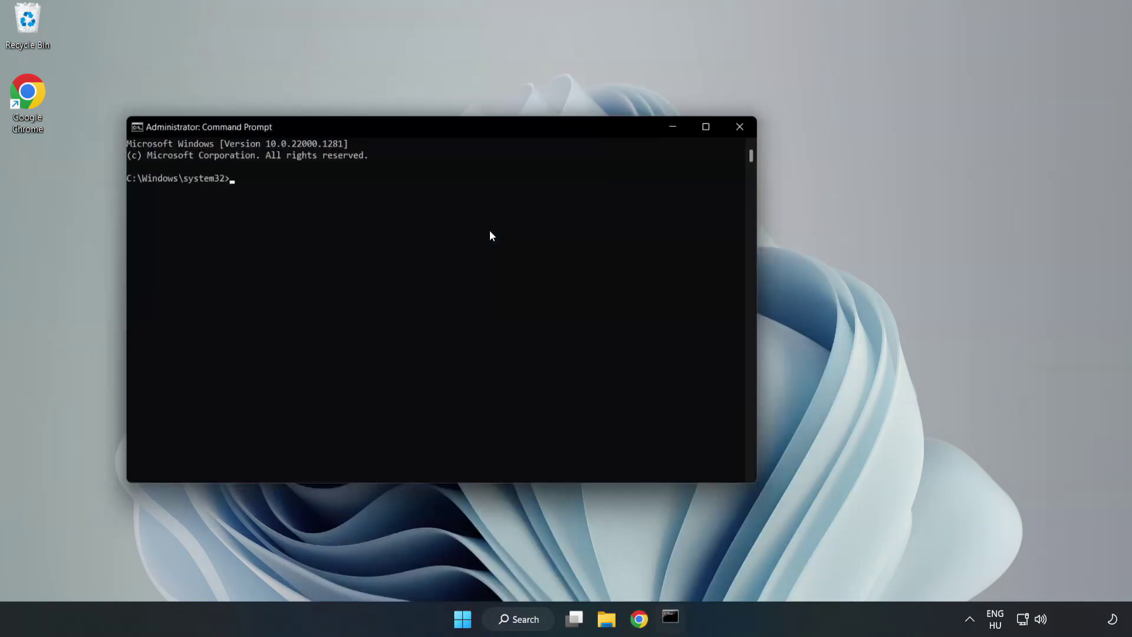
left_click_drag(451, 126, 575, 128)
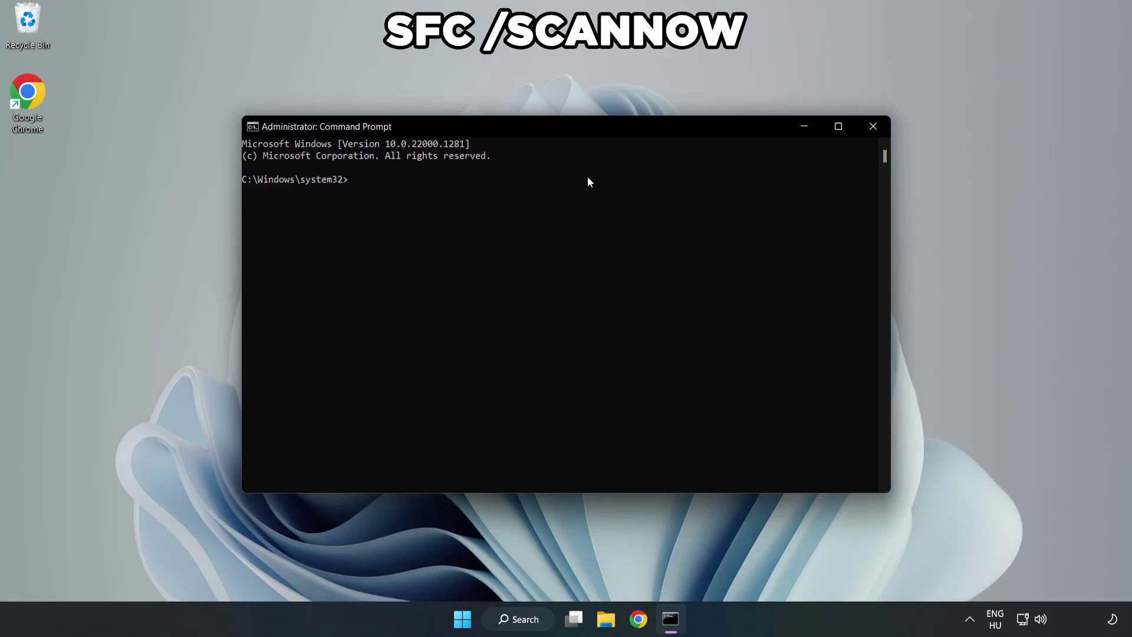
type("sfc /scannow")
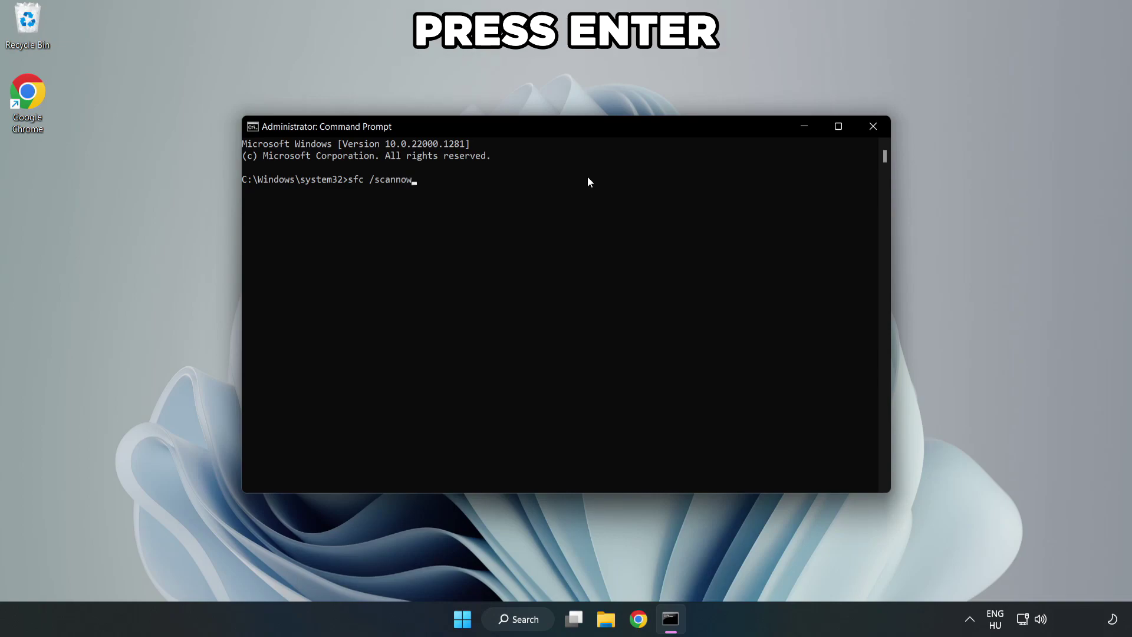
key("Return")
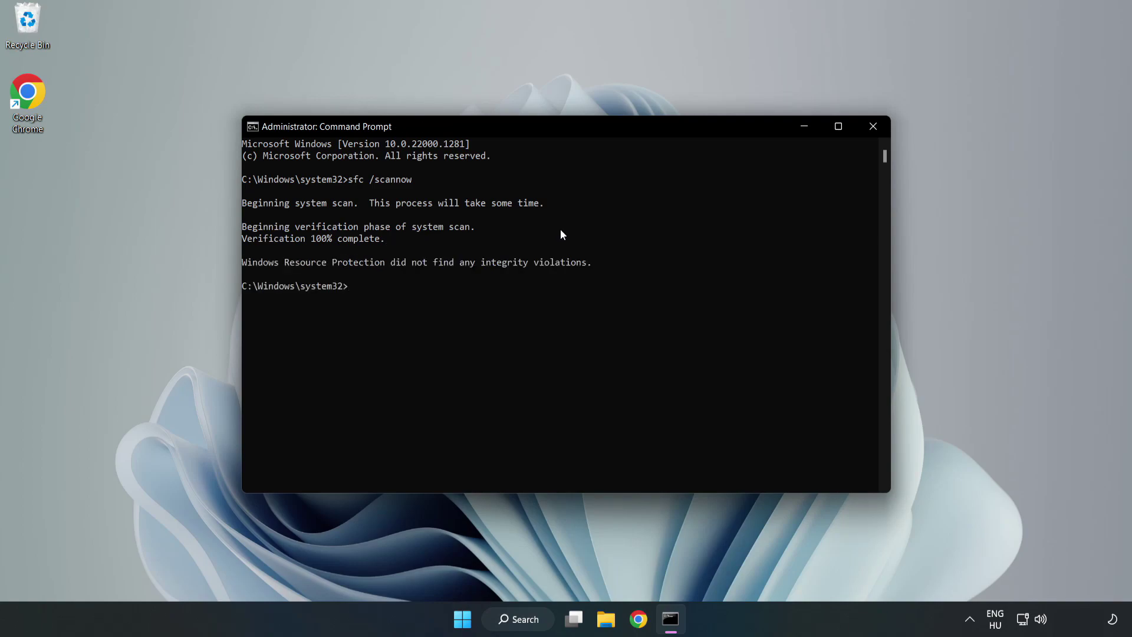
left_click(873, 127)
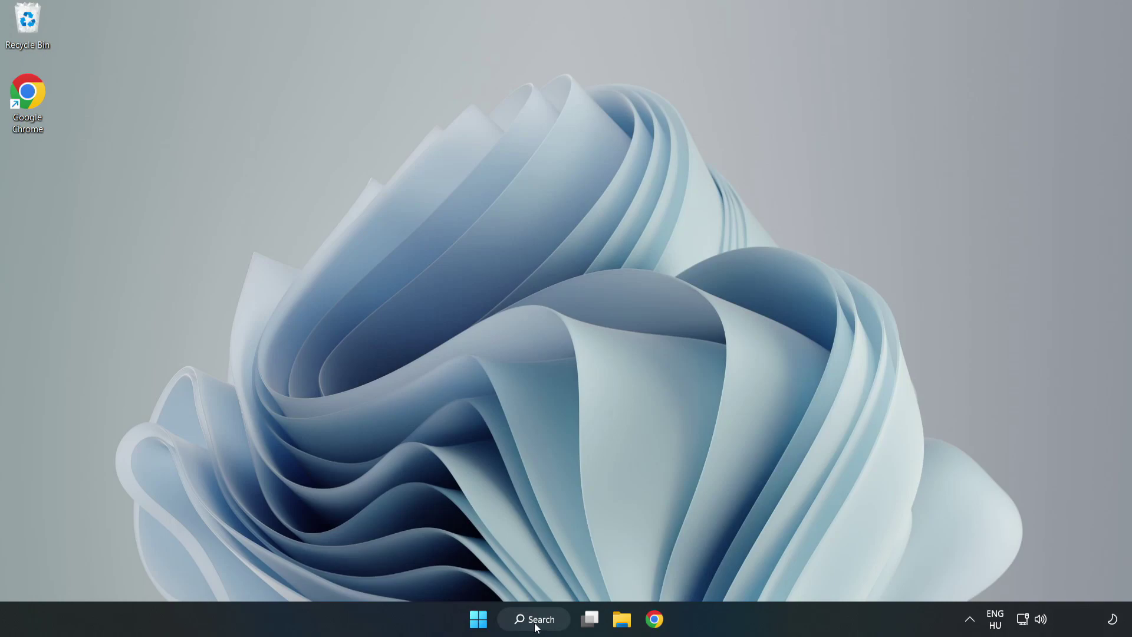
Open Windows Security's Virus & threat protection settings and go to Add or remove exclusions.
left_click(539, 619)
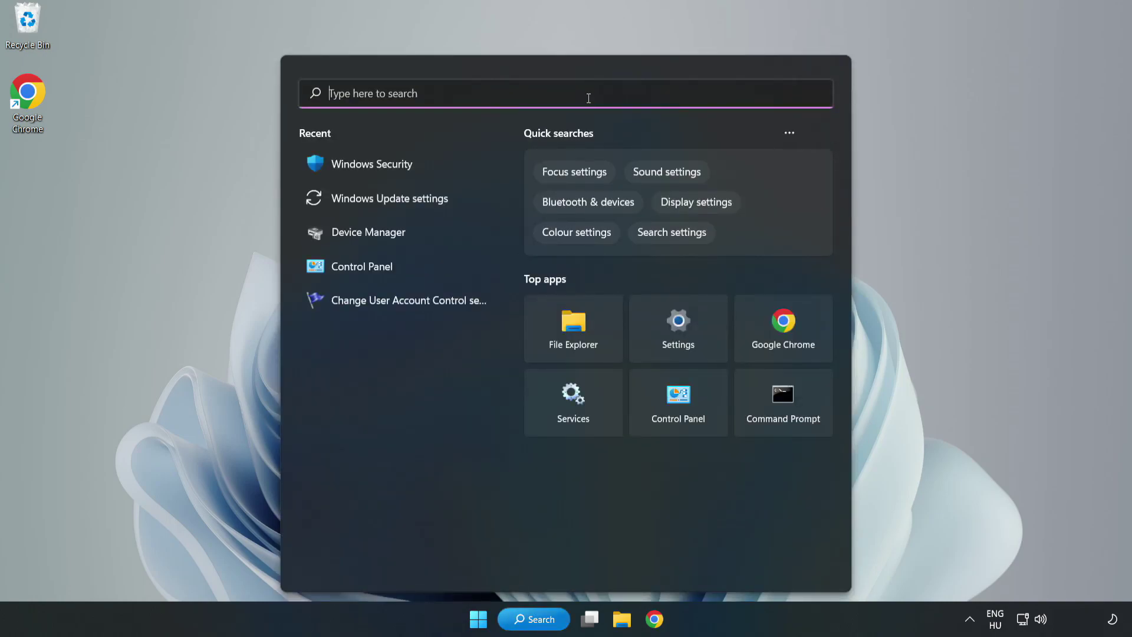
type("secu")
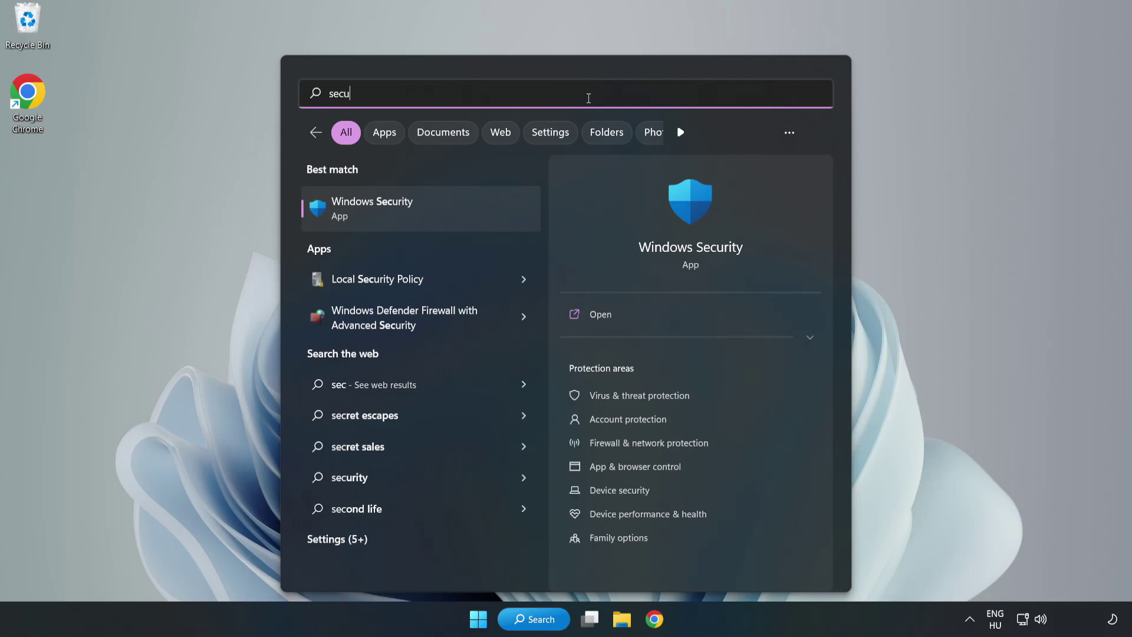
type("rity")
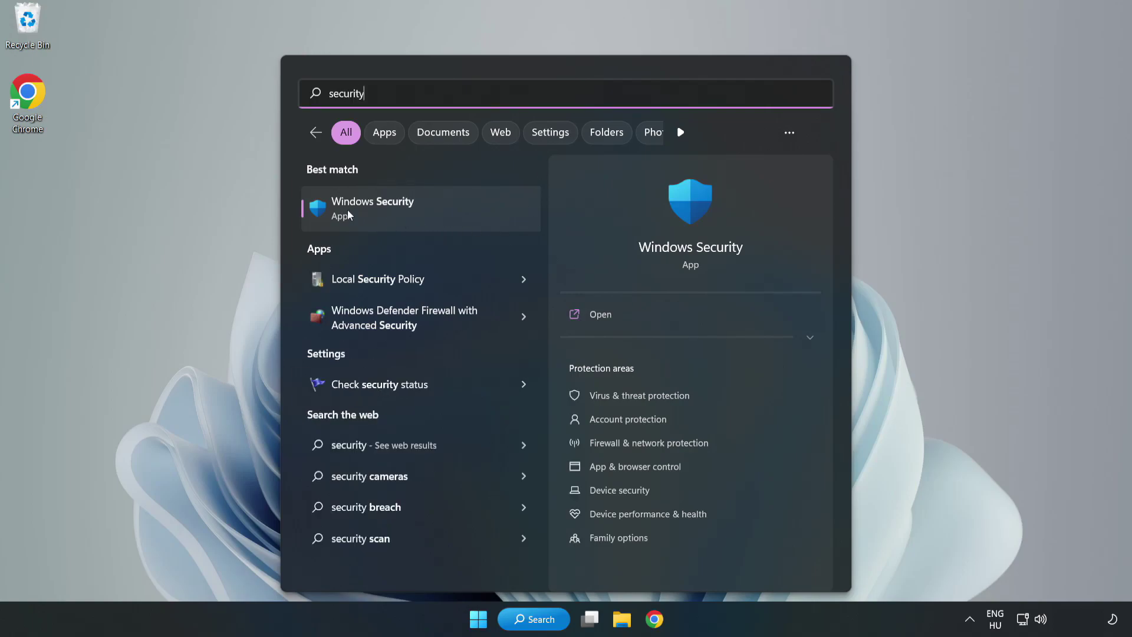
left_click(410, 214)
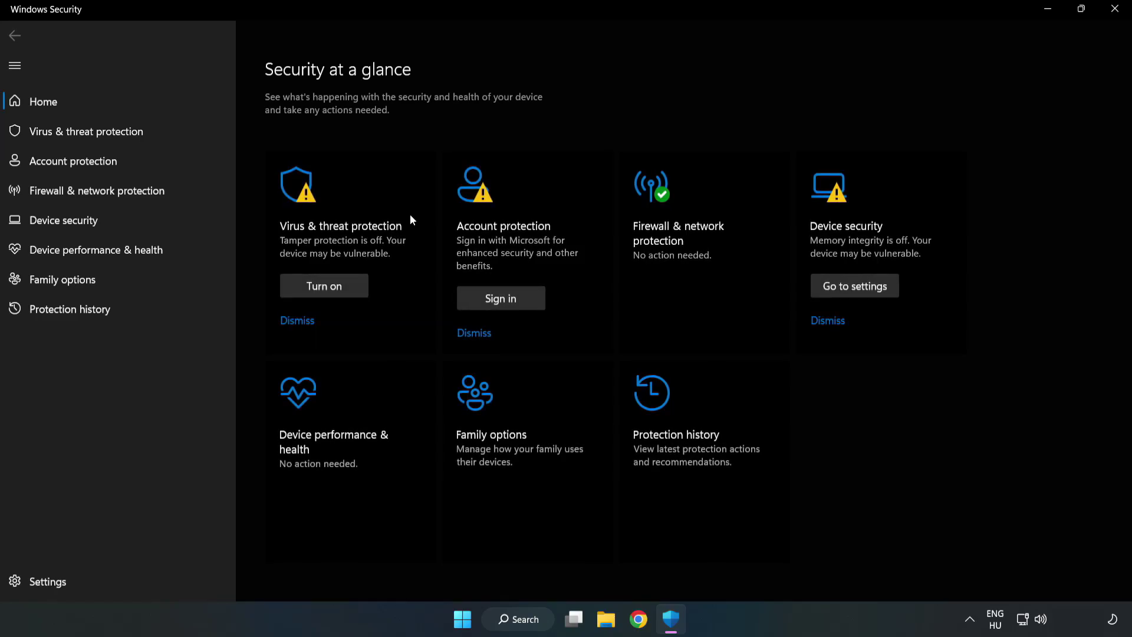
left_click(73, 136)
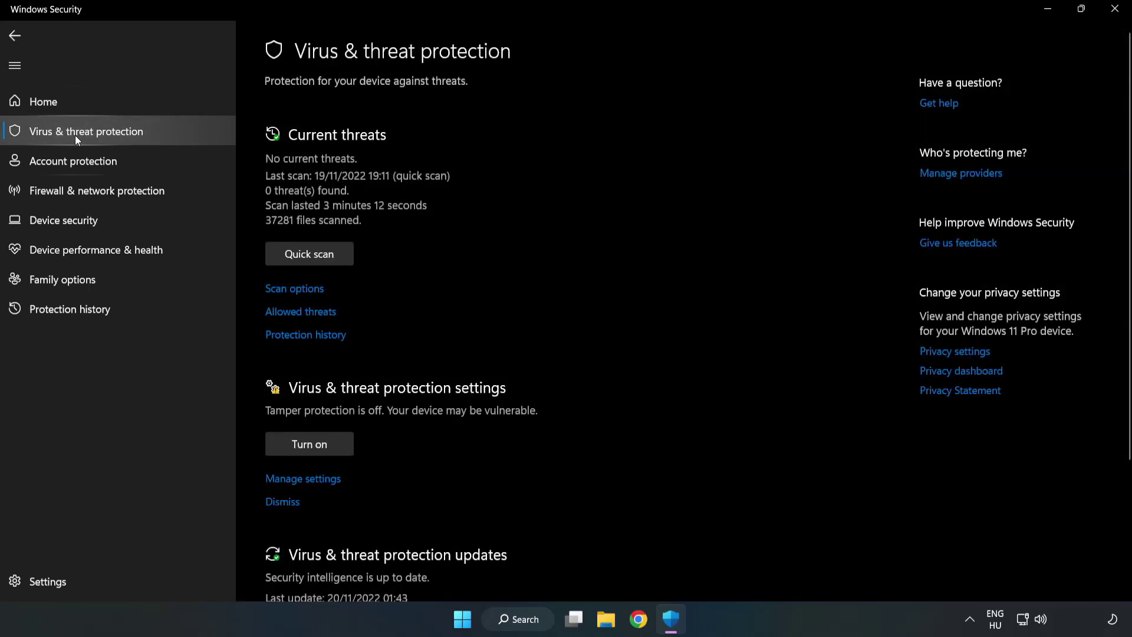
scroll(590, 227, "down", 3)
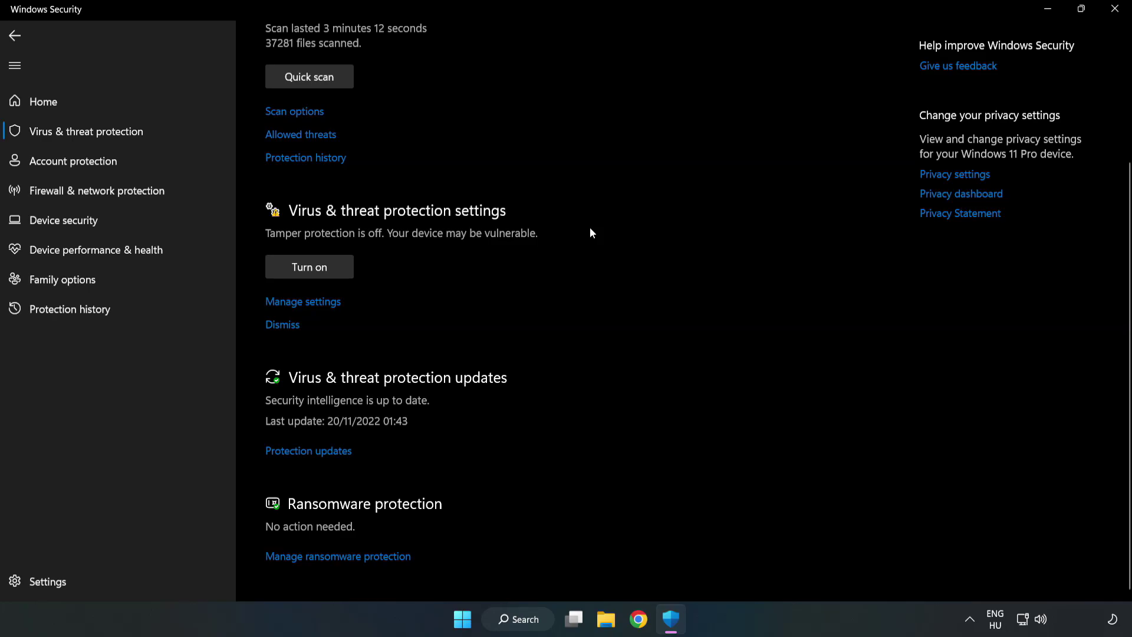
left_click(309, 301)
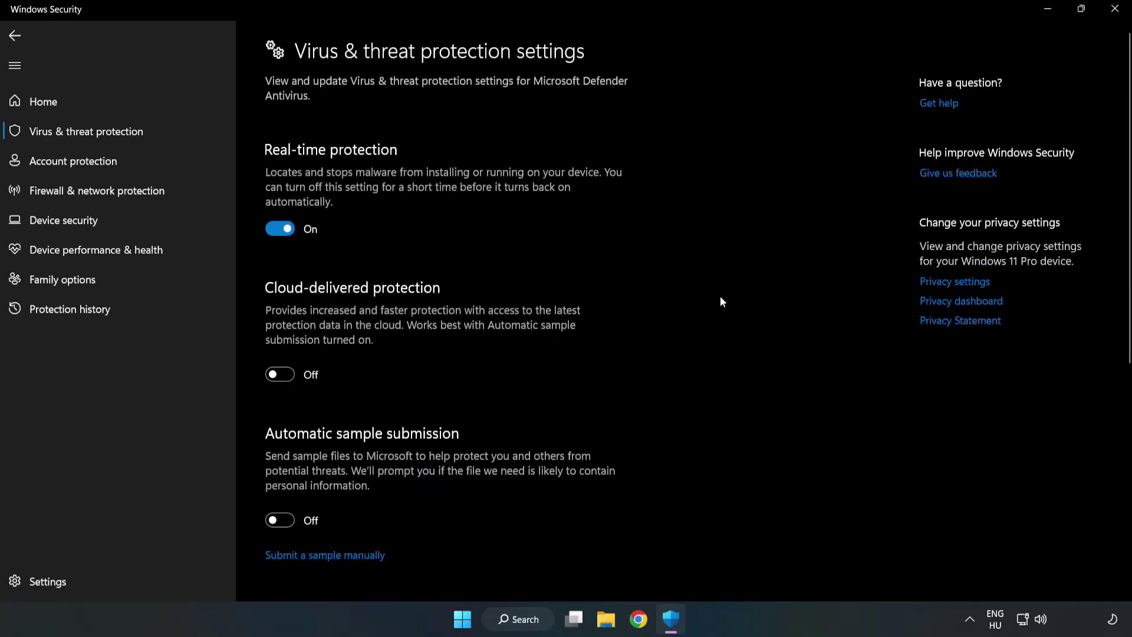
scroll(719, 296, "down", 3)
scroll(720, 296, "down", 3)
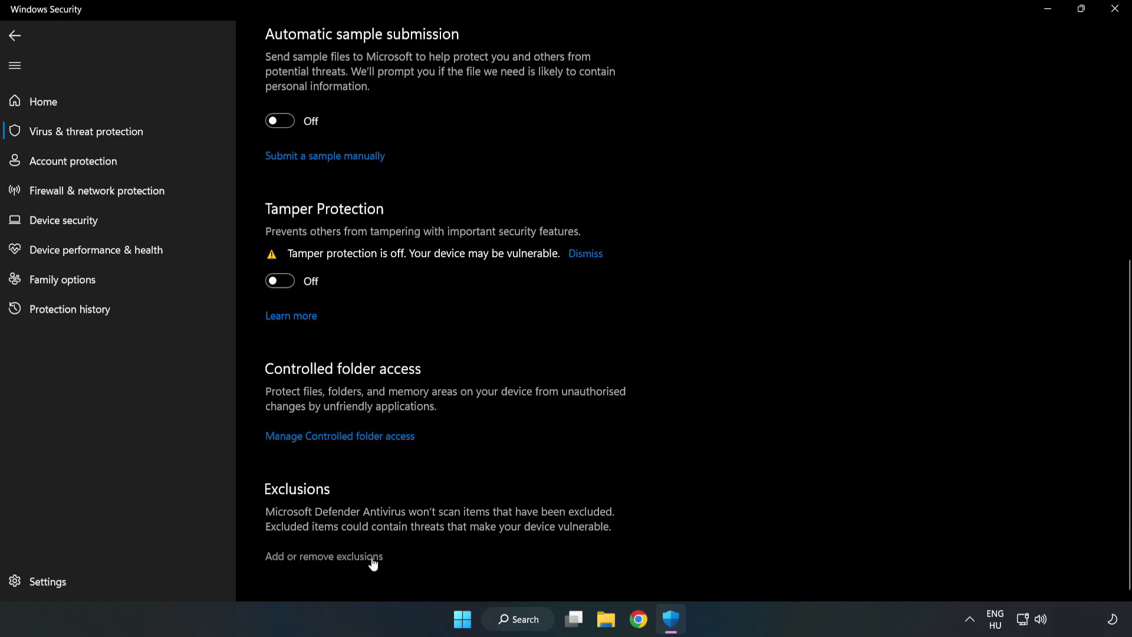
left_click(336, 556)
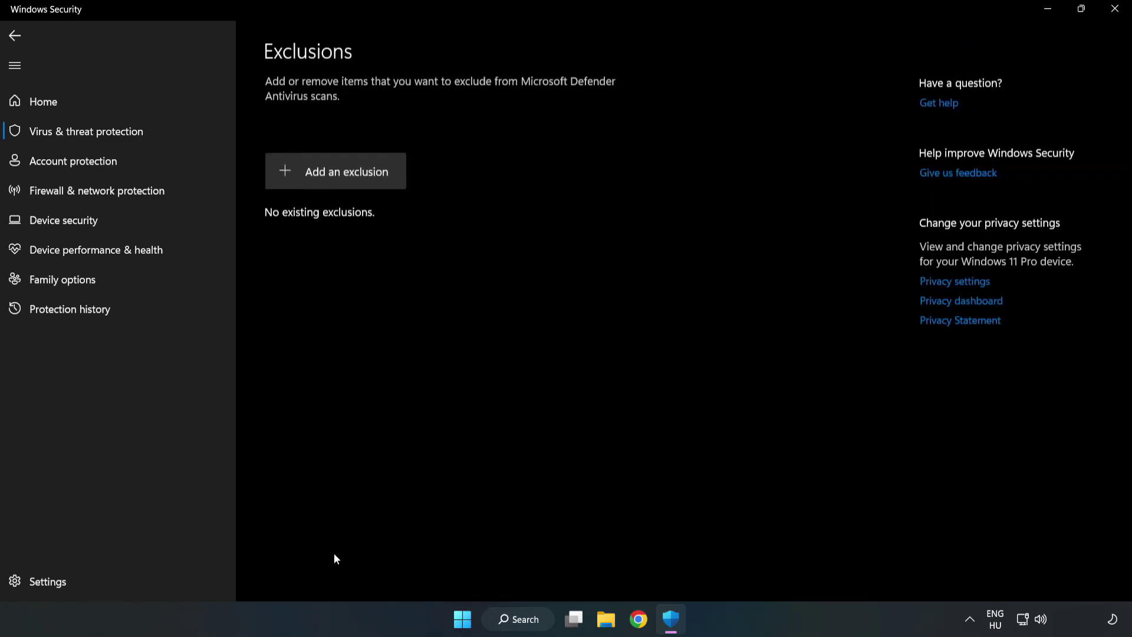
Add a file exclusion using the shortcut in C:\Program Files (x86)\NOT WORKING APP.
left_click(346, 174)
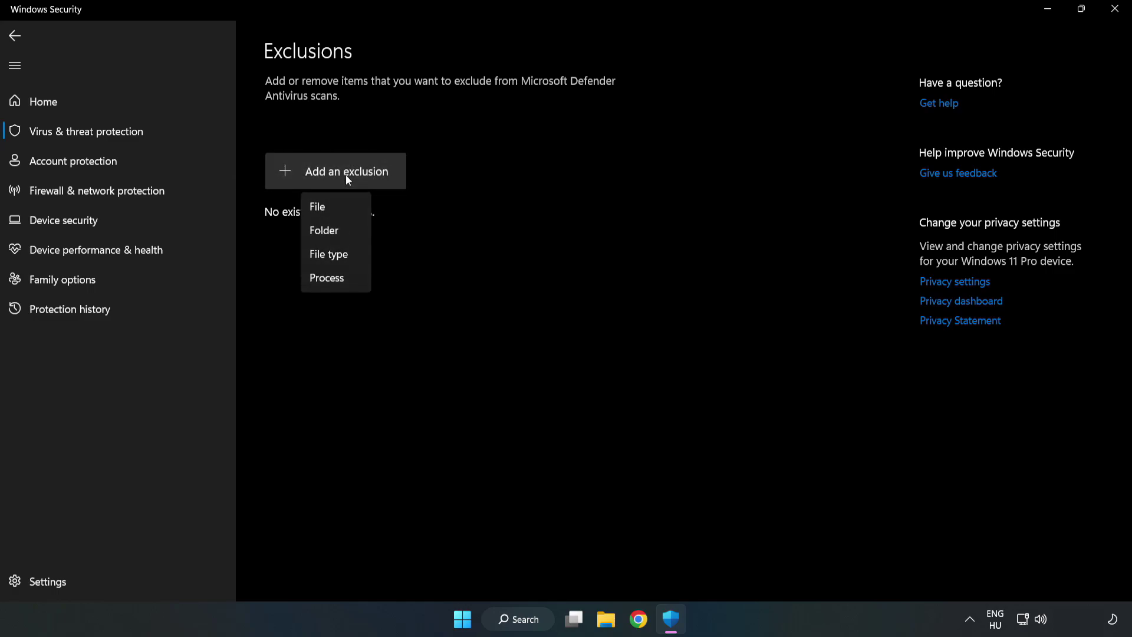
left_click(321, 205)
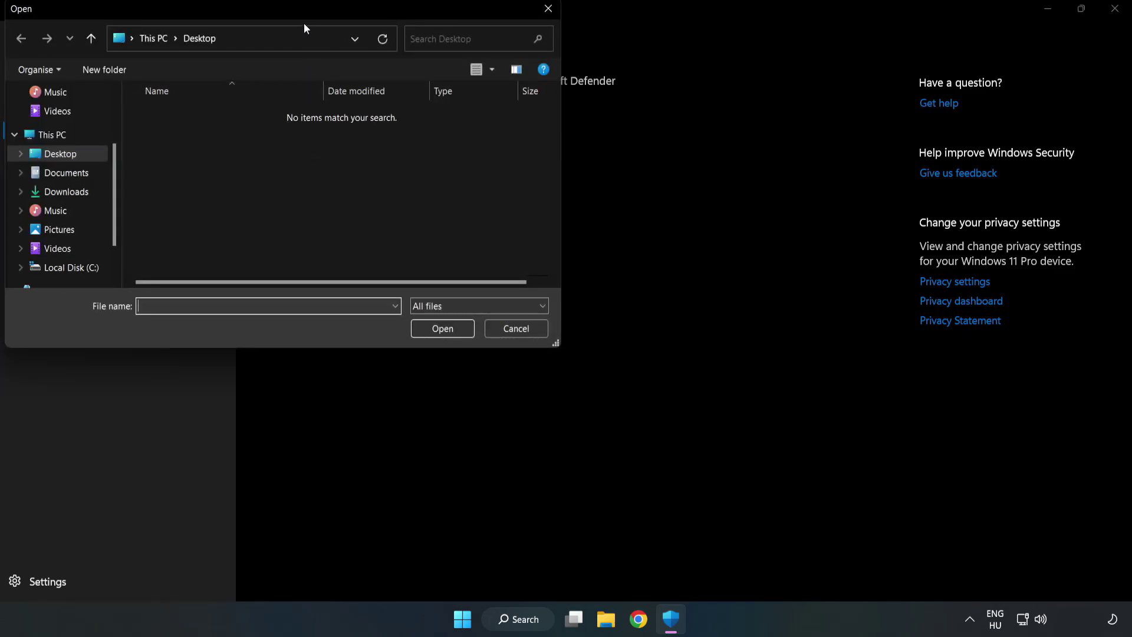
left_click_drag(304, 21, 522, 125)
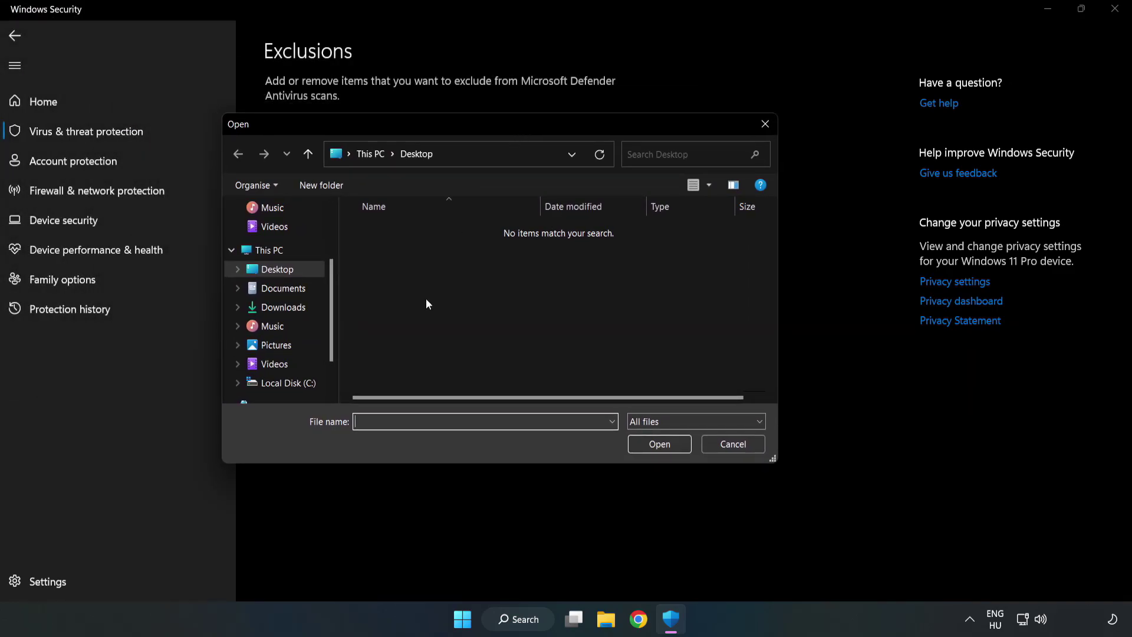
left_click(288, 382)
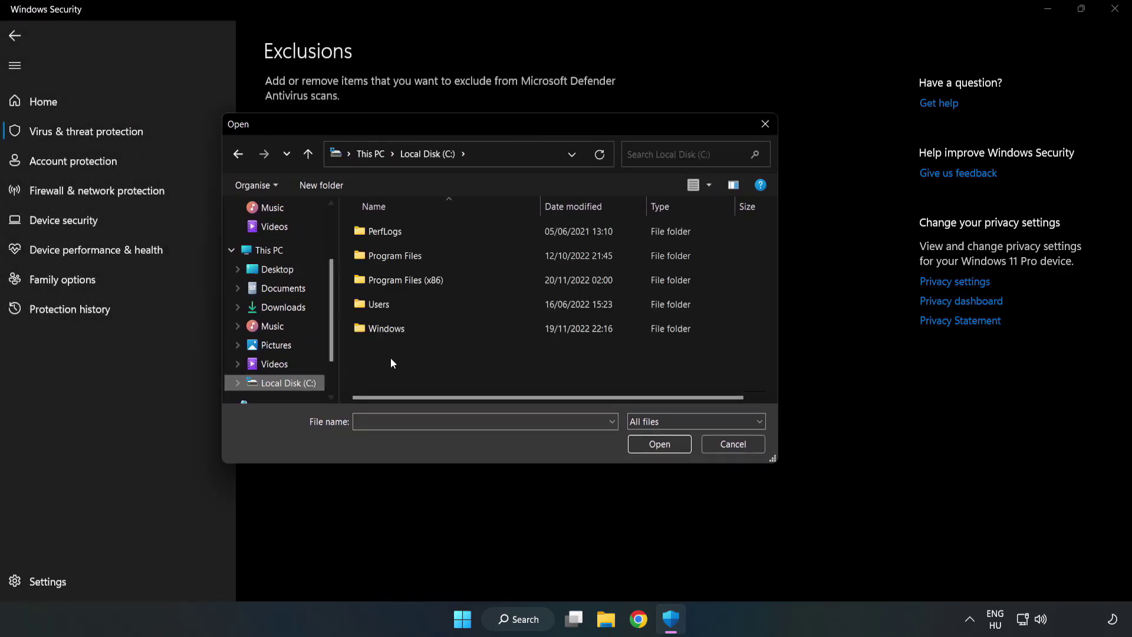
double_click(445, 282)
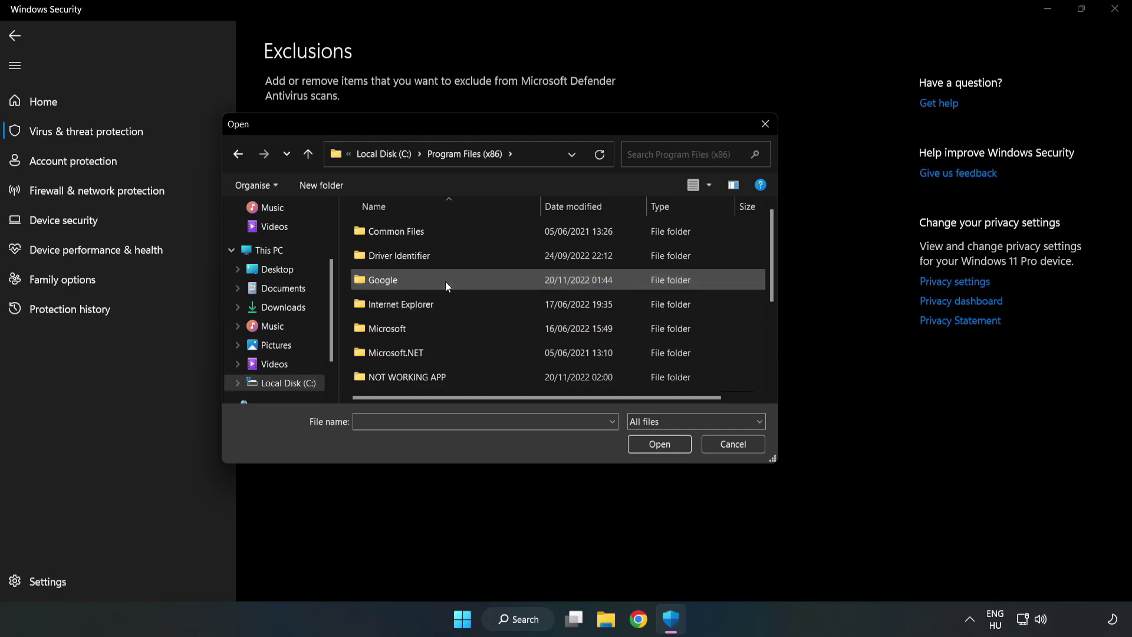
double_click(445, 374)
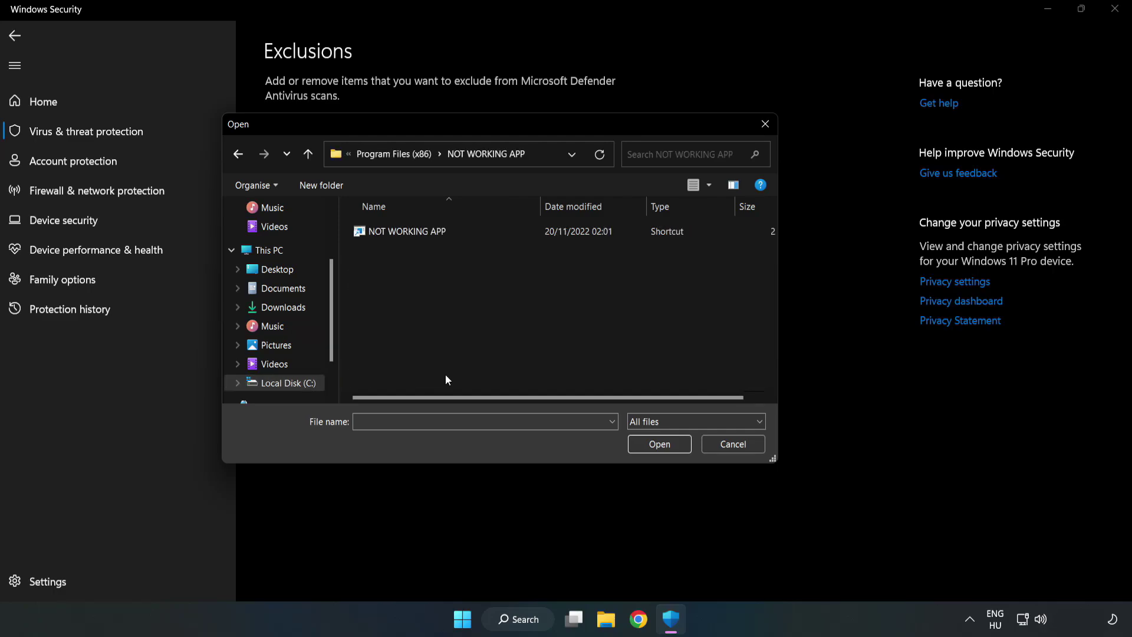
left_click(398, 230)
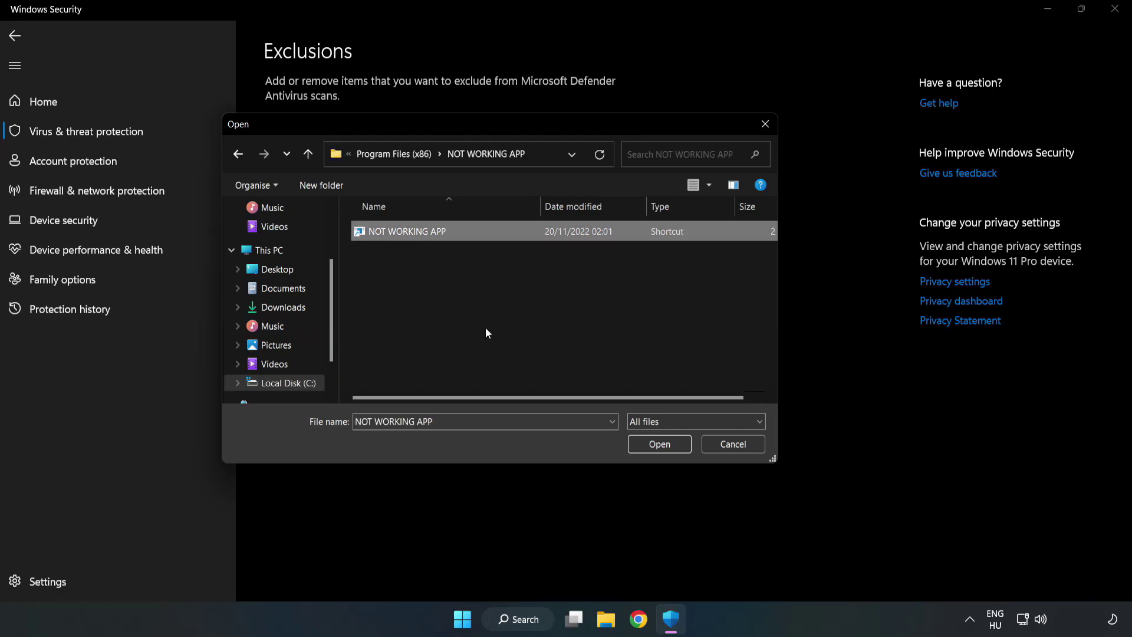
left_click(659, 446)
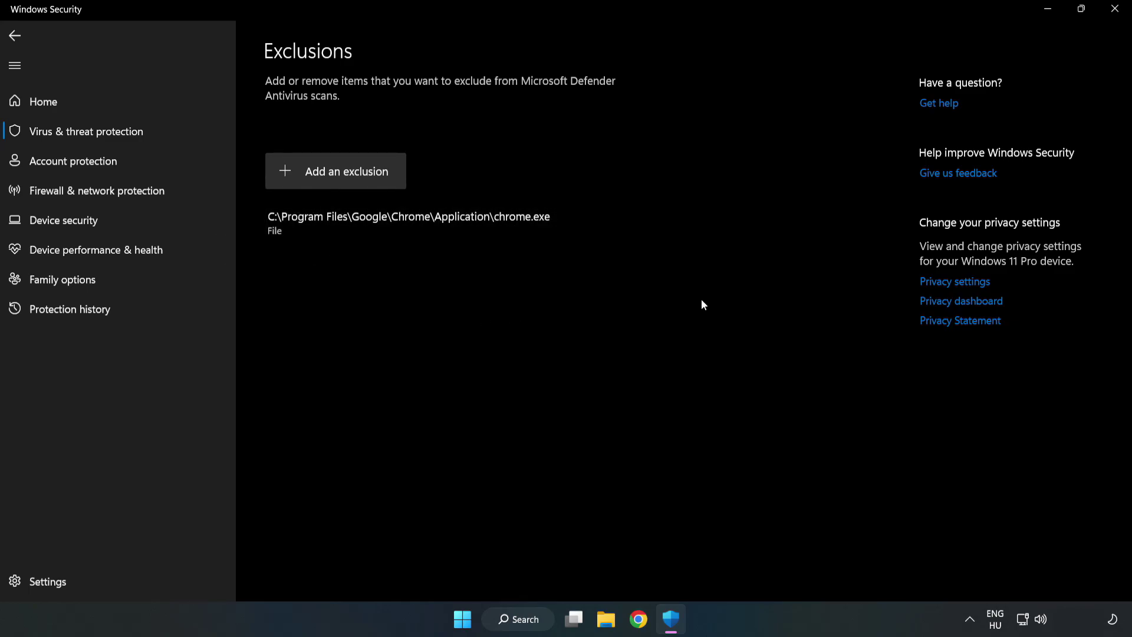
Close Windows Security and bring up the Start menu's Sleep, Shut down and Restart options.
left_click(1114, 10)
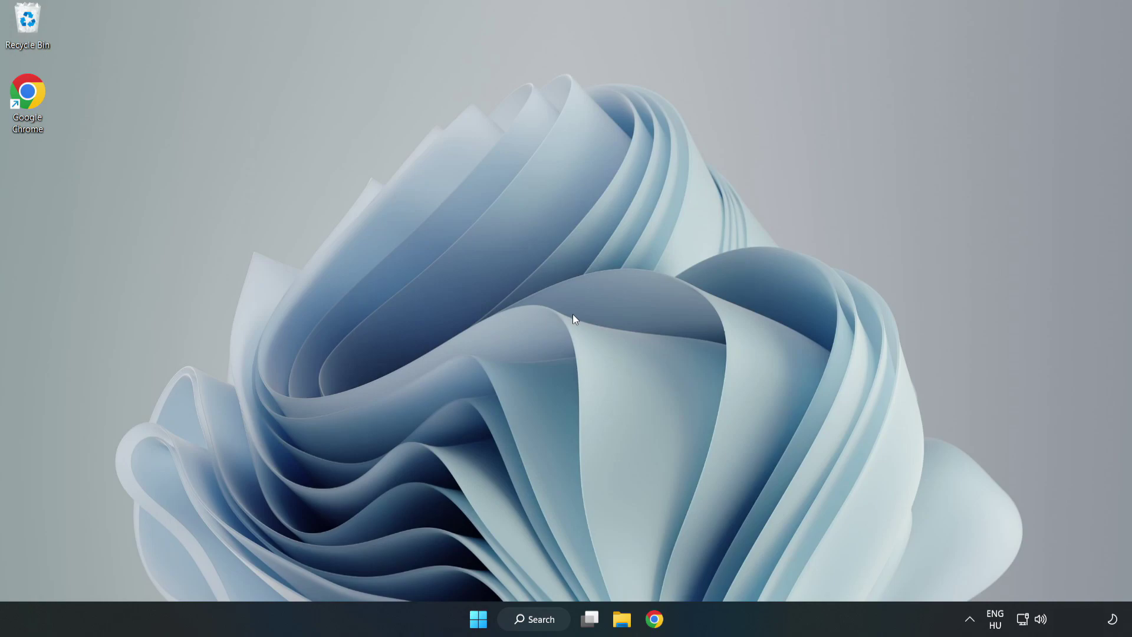
left_click(478, 618)
left_click(755, 567)
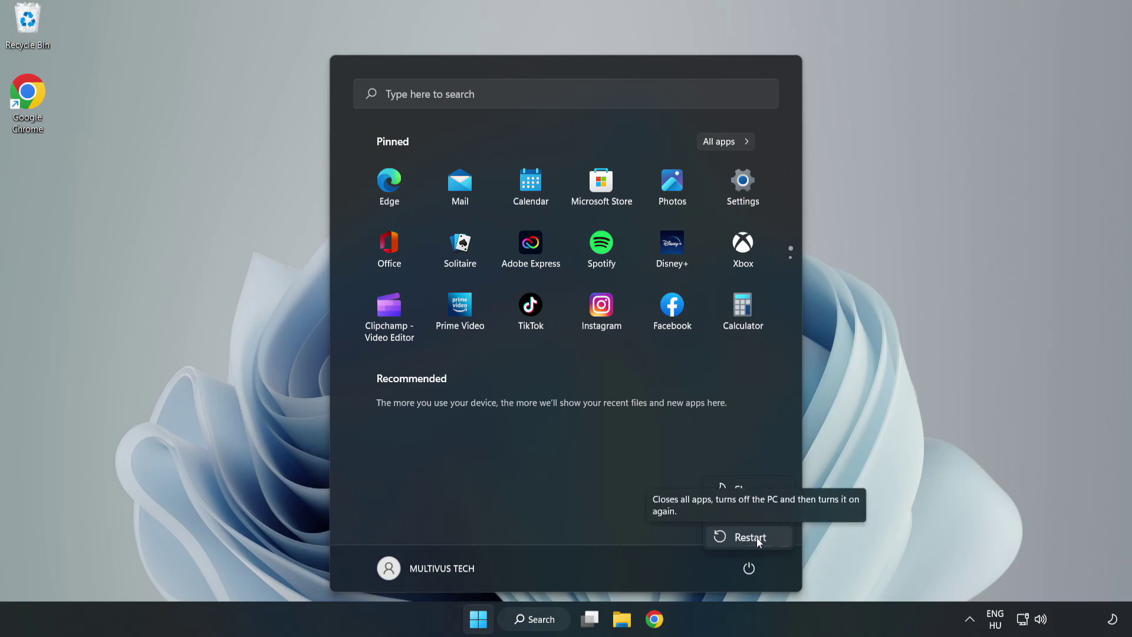